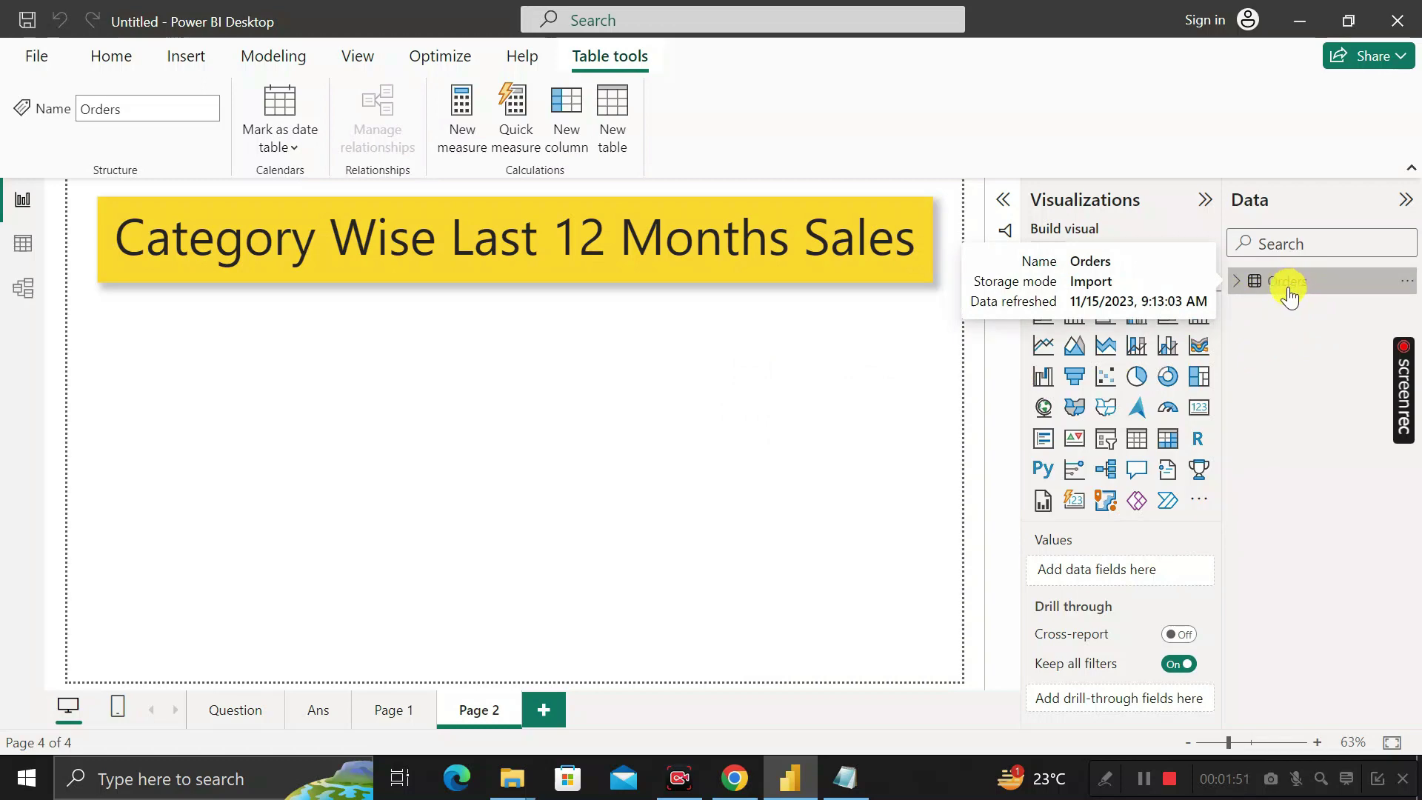
- Switch to Table view to inspect the Orders rows with Order Date, Category and Sales
left_click(18, 244)
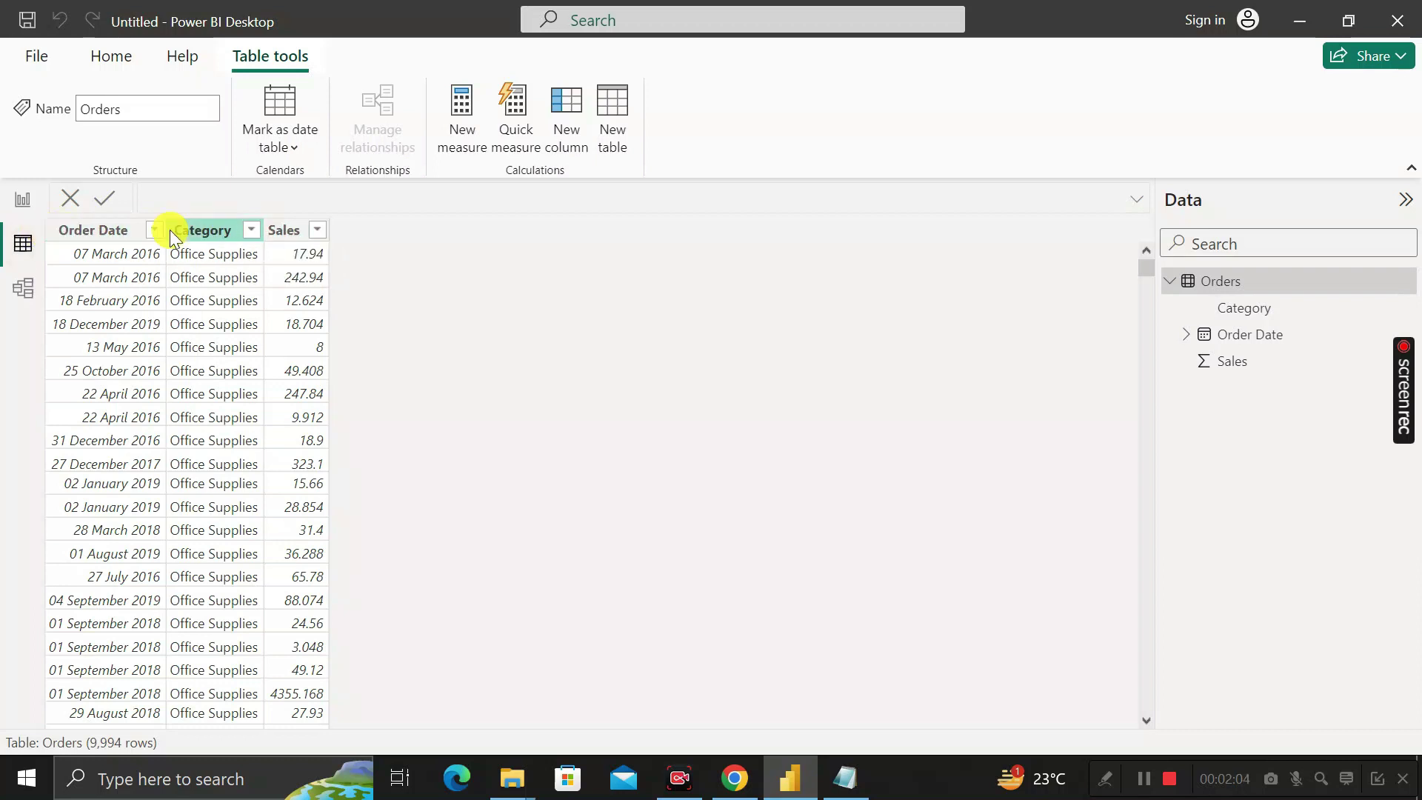
- Return to Report view showing Page 2 with its title
left_click(18, 203)
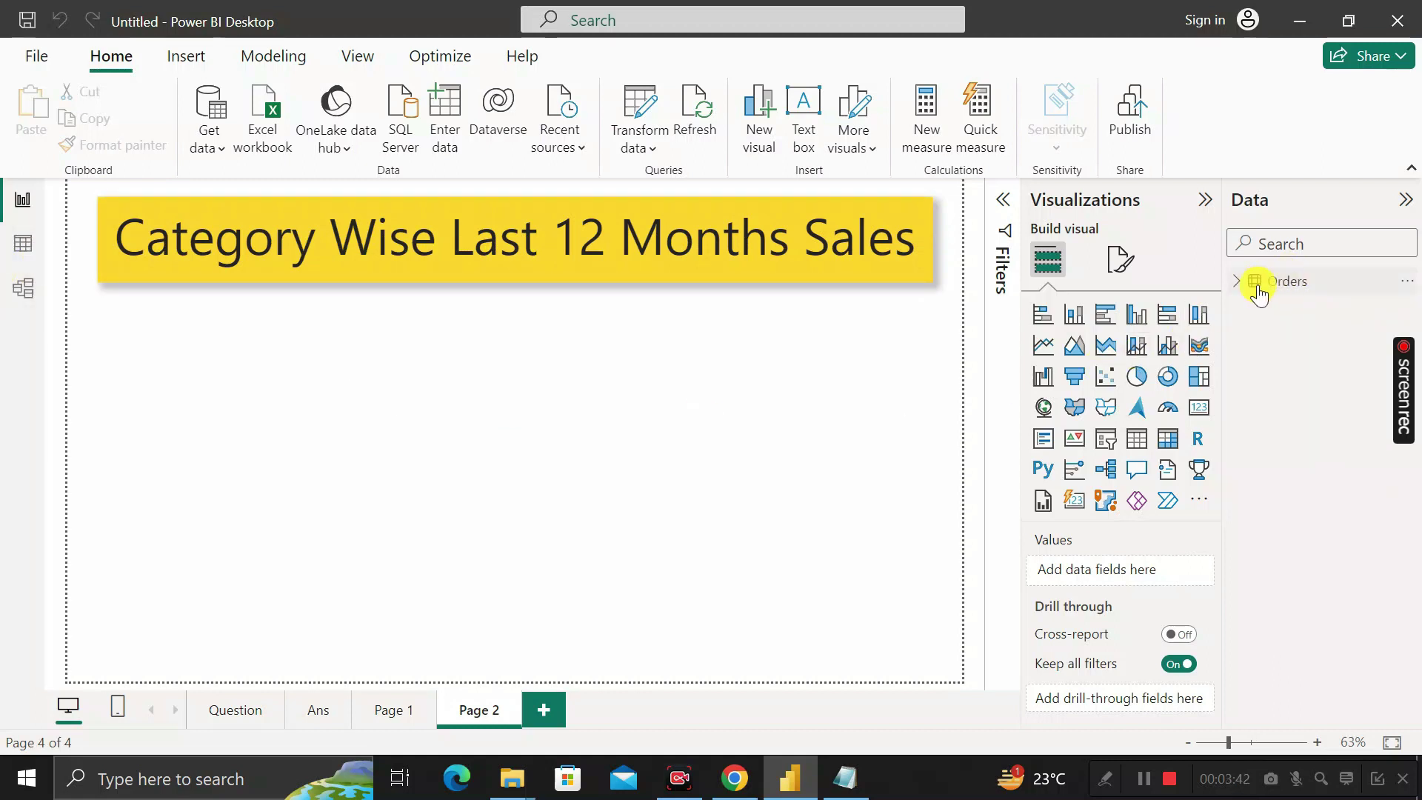
- Expand Orders and its Order Date hierarchy in the Data pane
left_click(1236, 283)
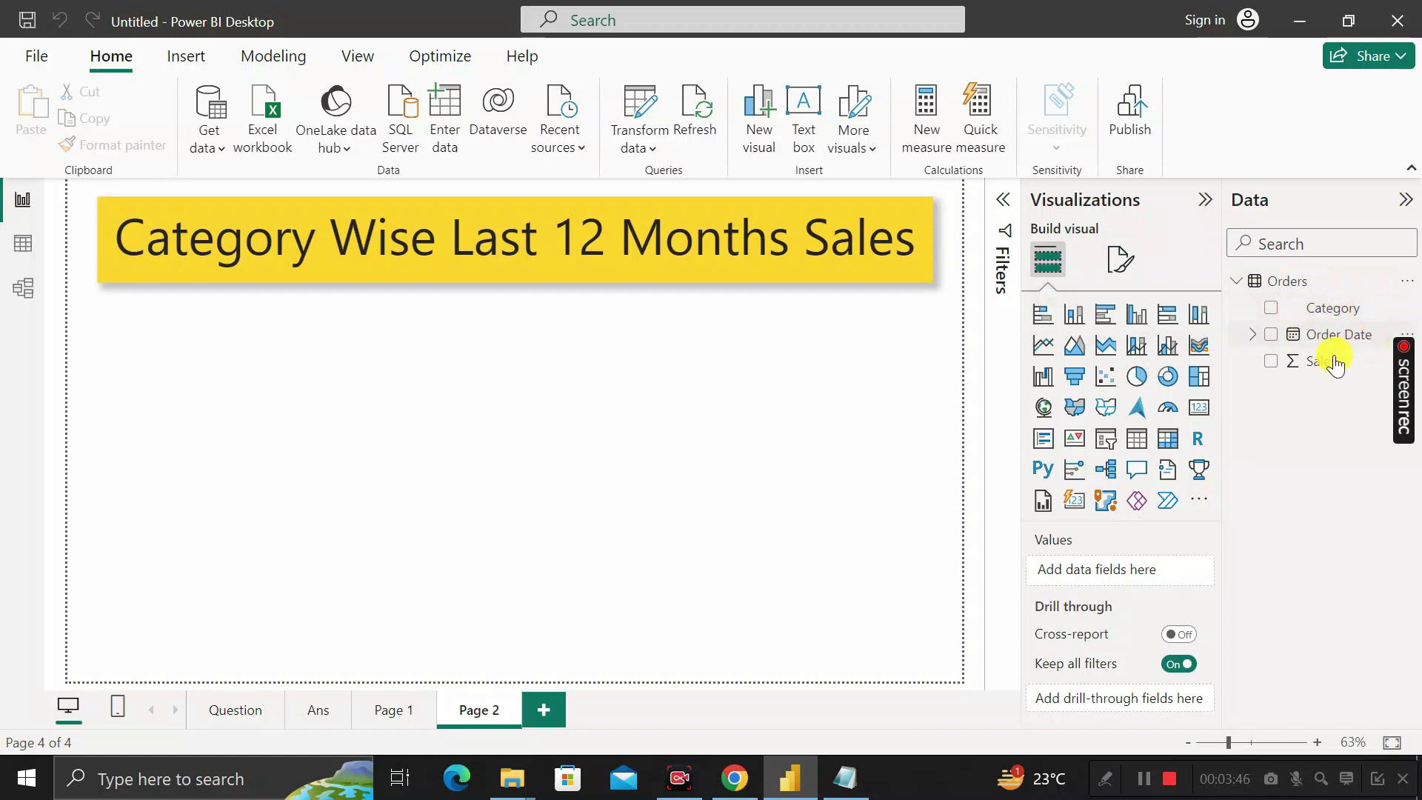
left_click(1258, 338)
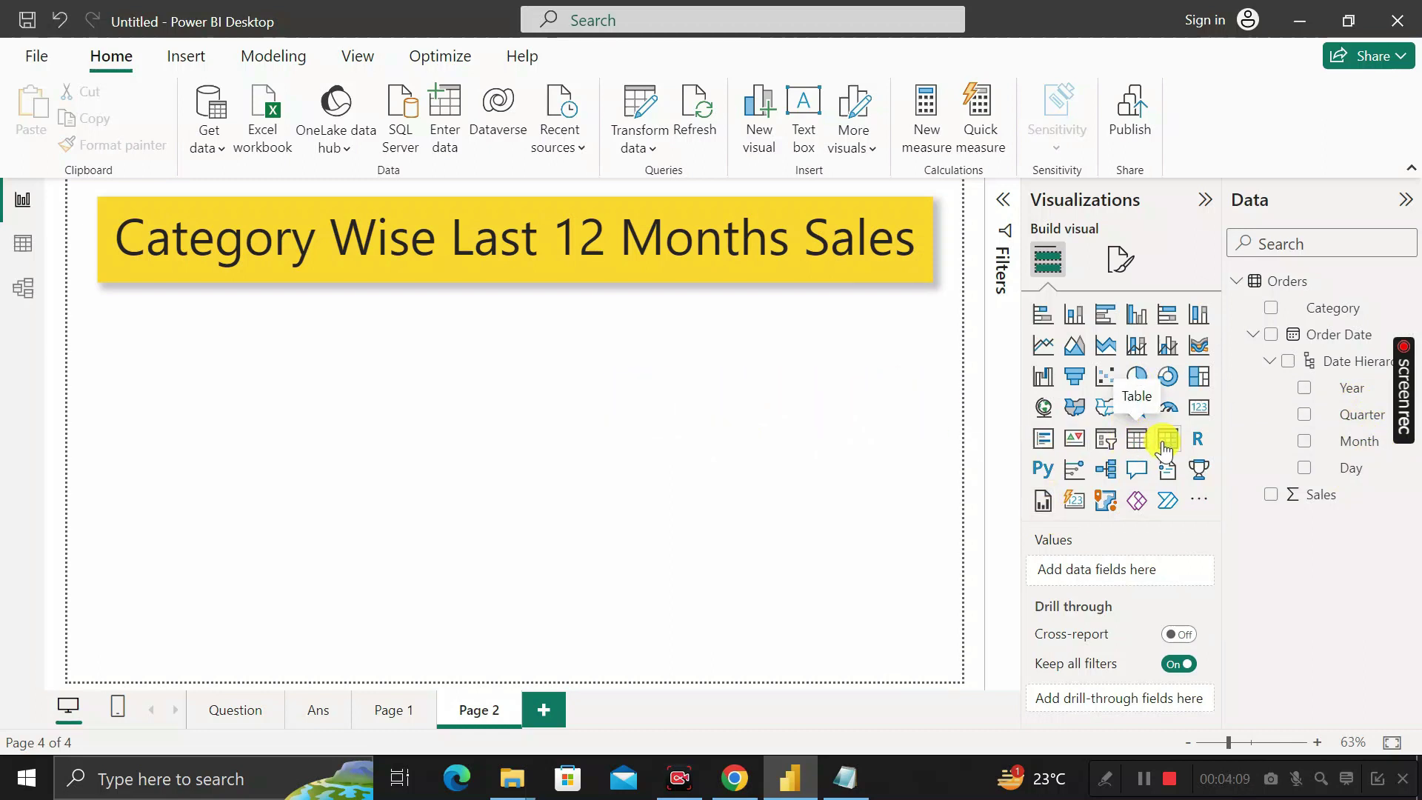
- Try a matrix visual with the Order Date Year level, then delete it
left_click(1169, 445)
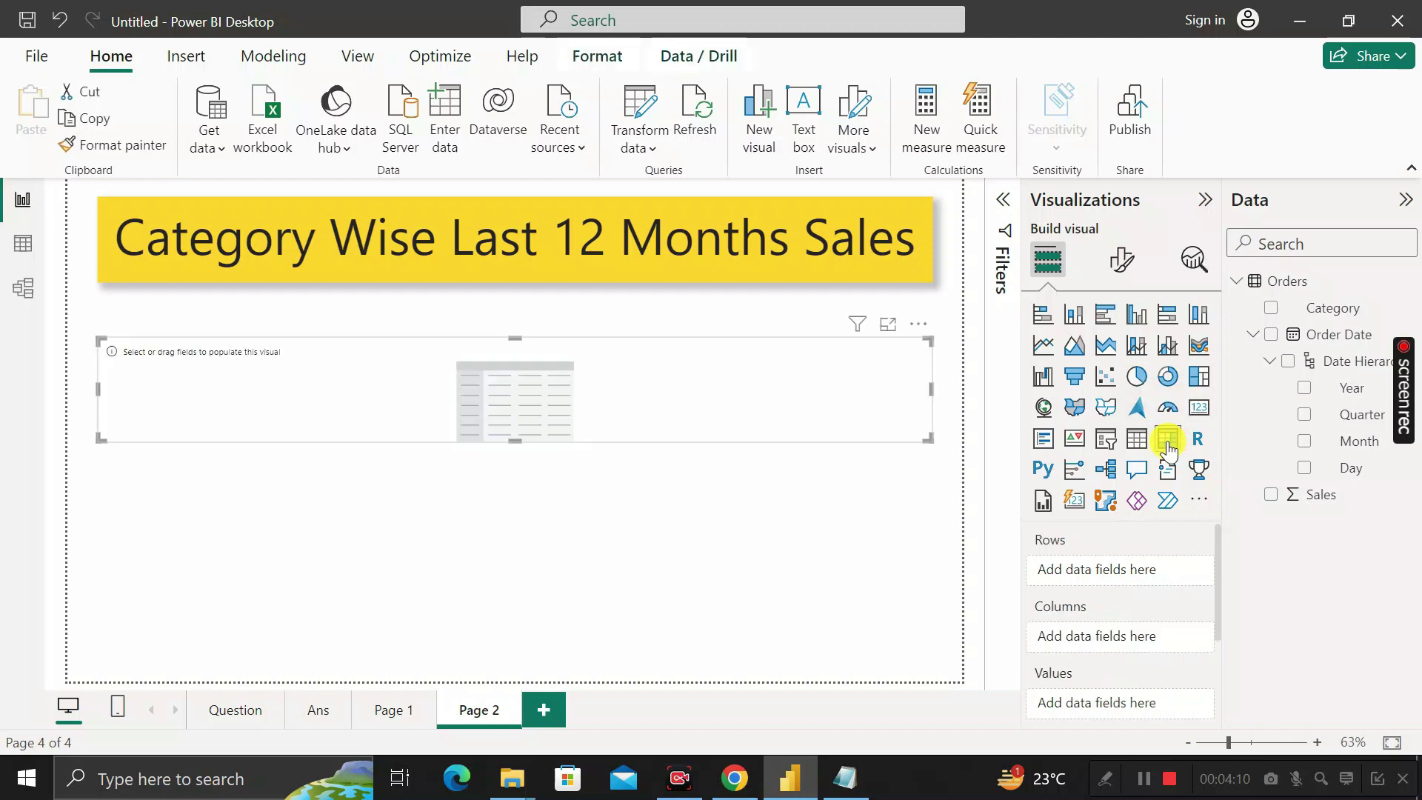
left_click_drag(1365, 392, 708, 397)
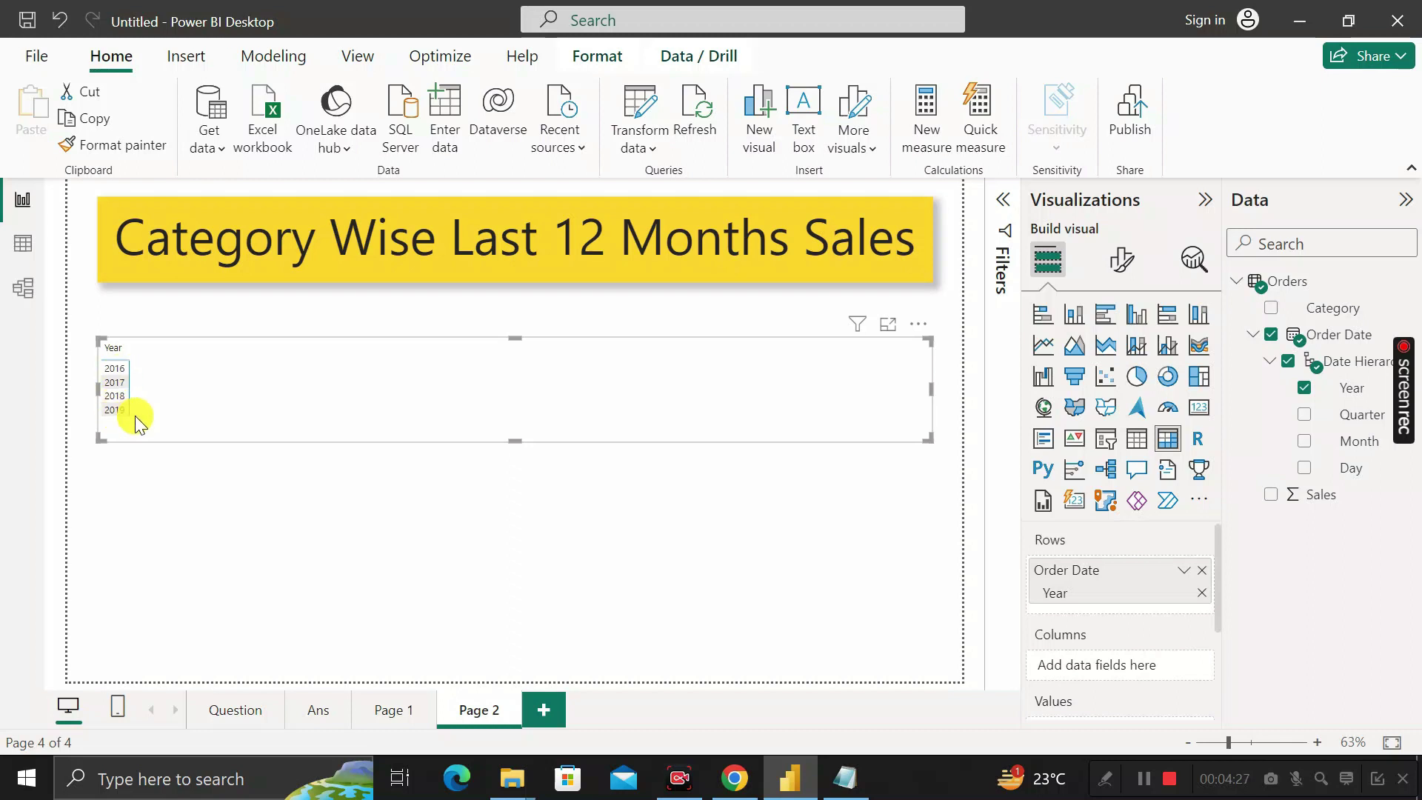
left_click(919, 324)
left_click(983, 402)
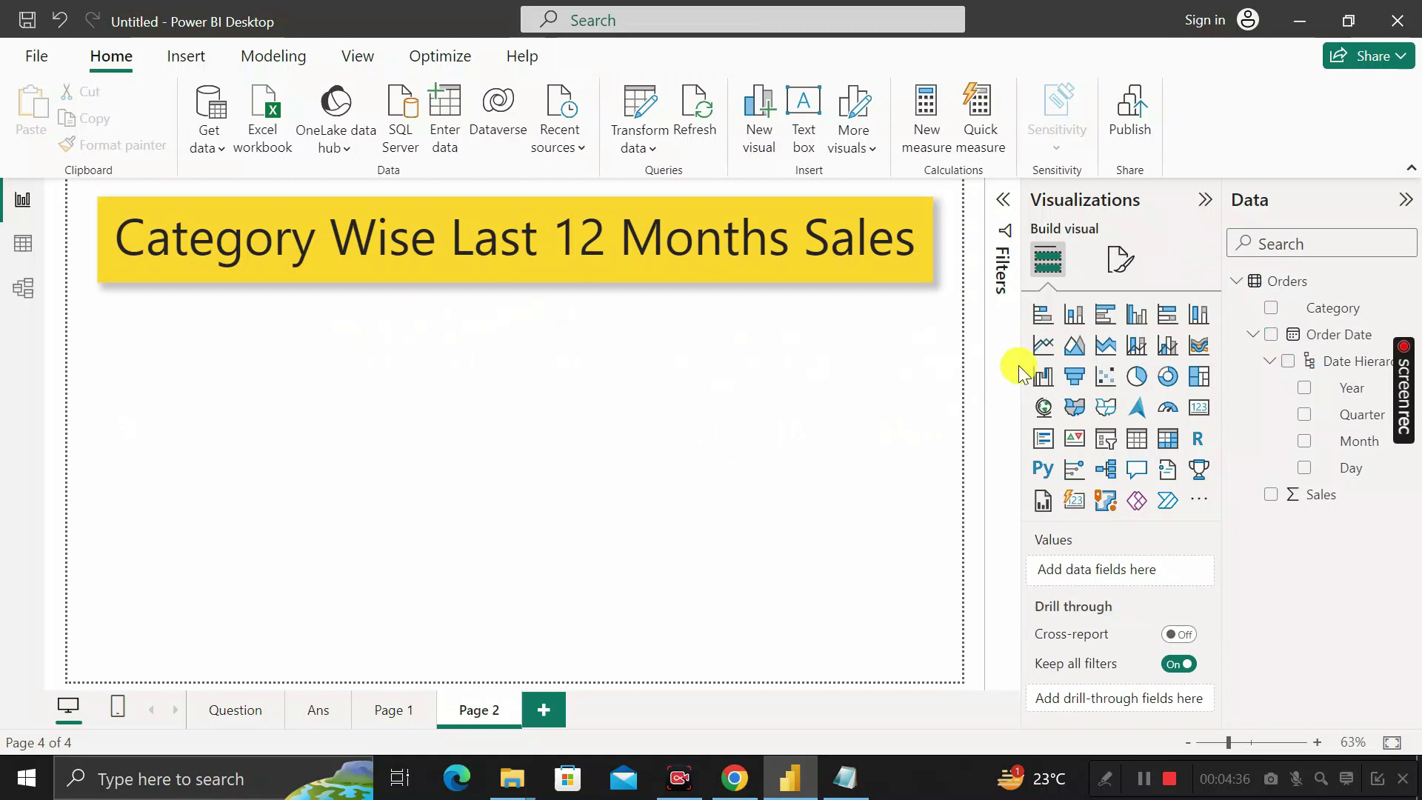
- Insert a table visual listing Category with Sum of Sales
left_click_drag(1139, 444, 560, 435)
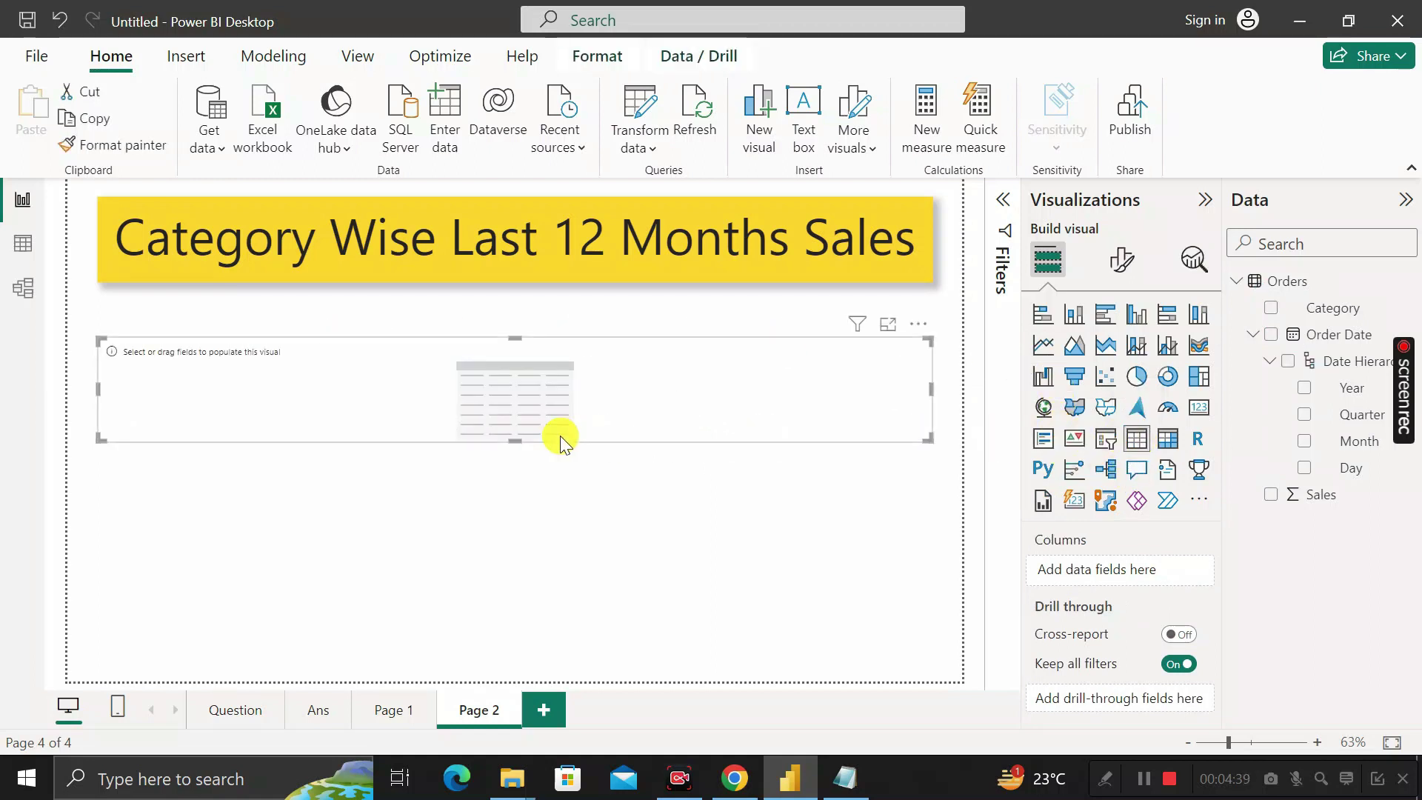
left_click(1253, 334)
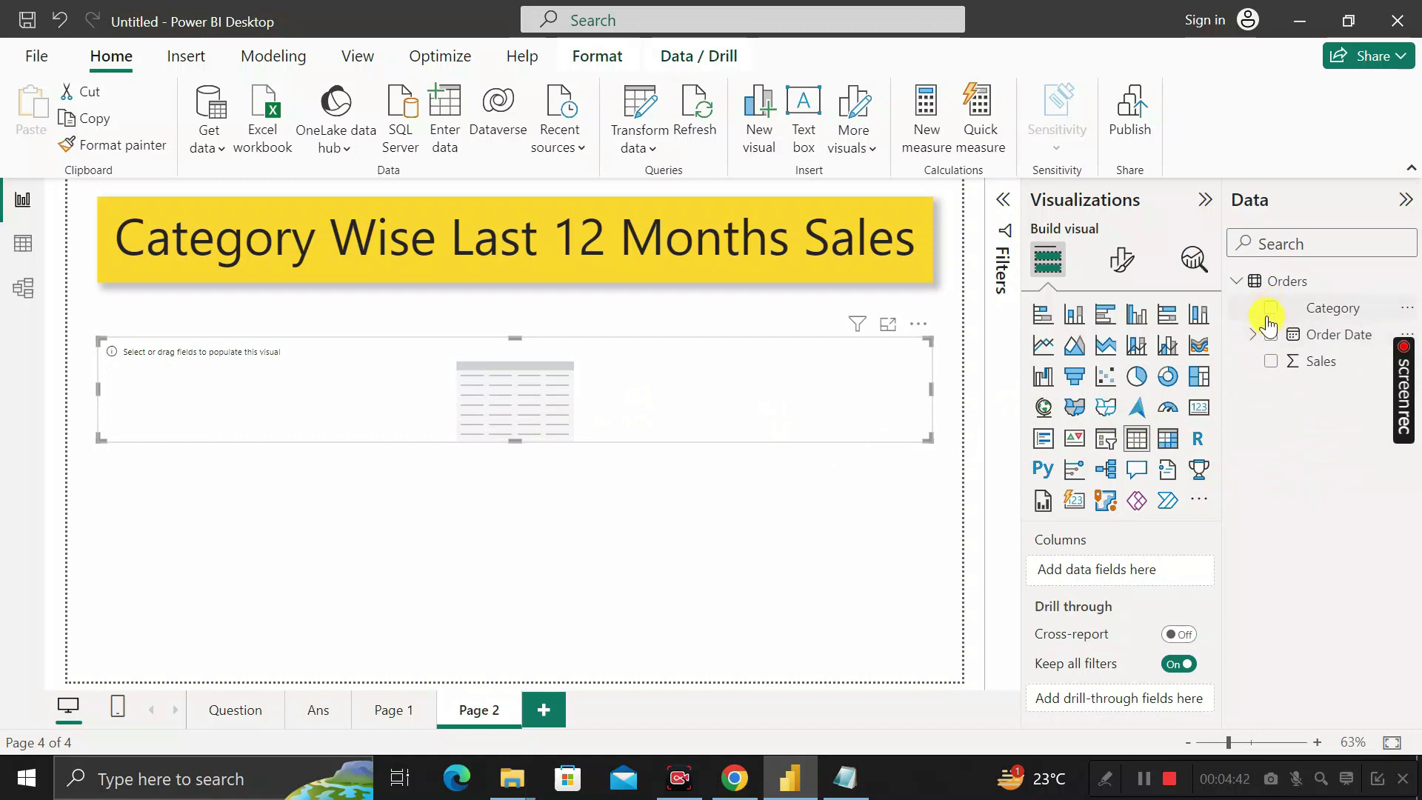
left_click(1271, 308)
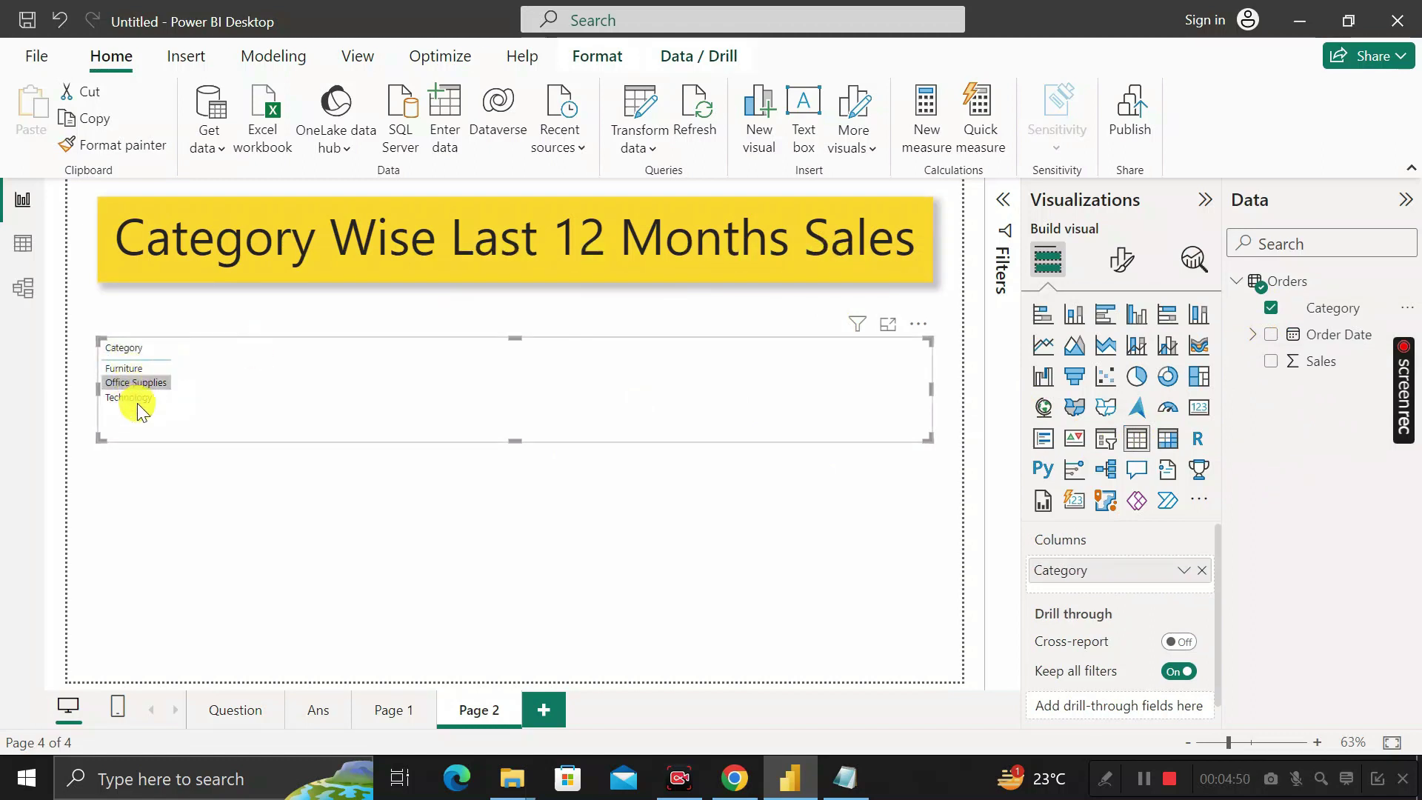
left_click_drag(1311, 360, 391, 400)
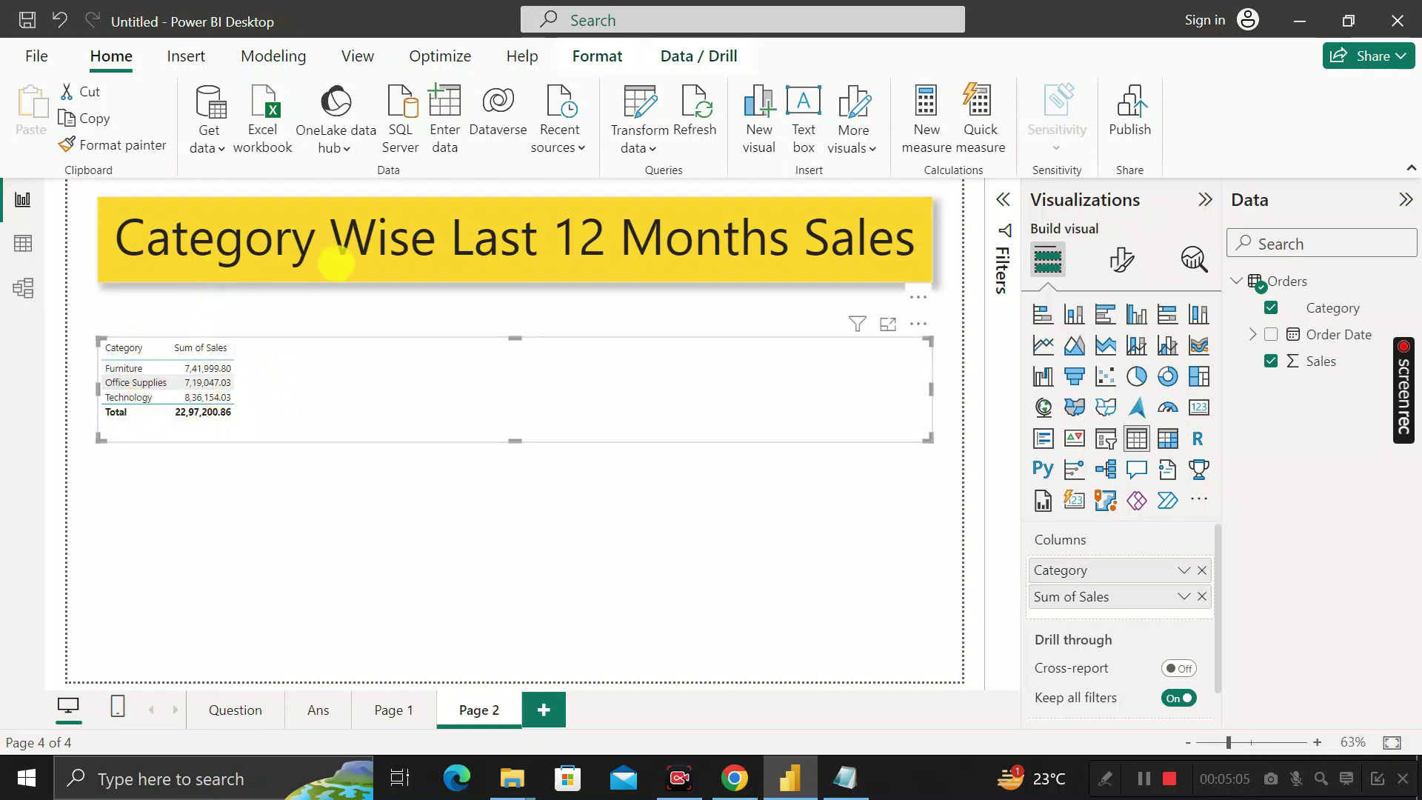
left_click_drag(557, 239, 916, 236)
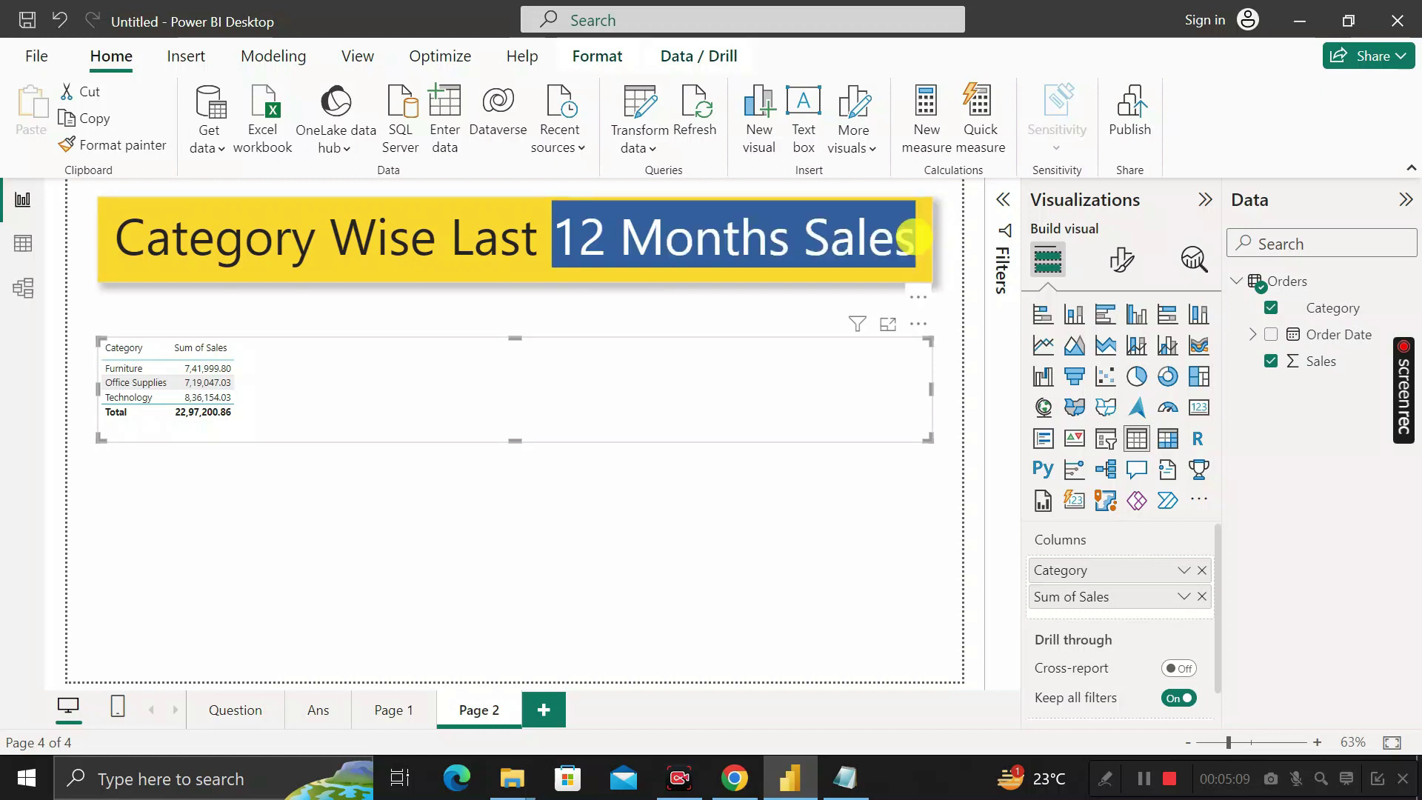
- Create a new measure in the Orders table and clear its default formula text
left_click(385, 468)
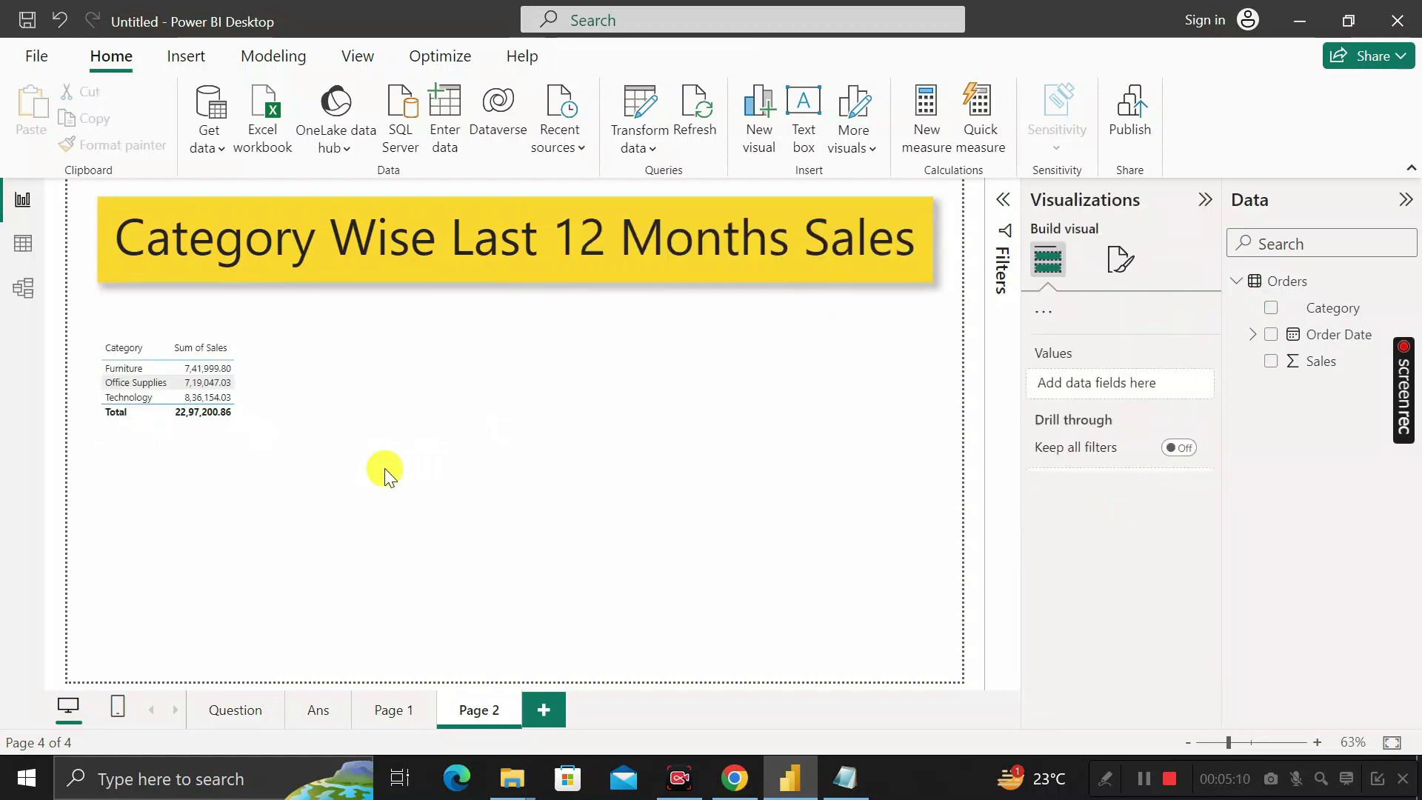
right_click(1293, 286)
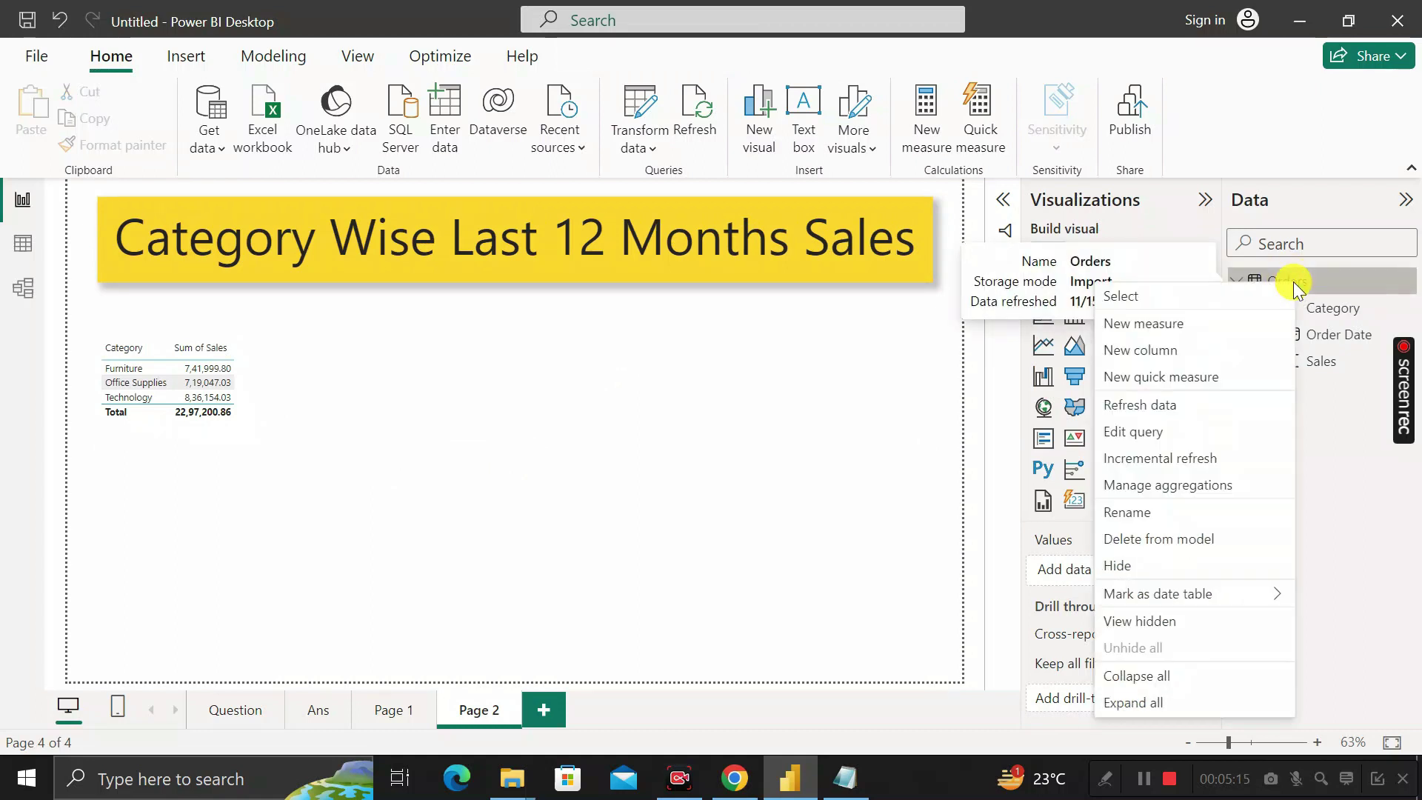
left_click(1165, 323)
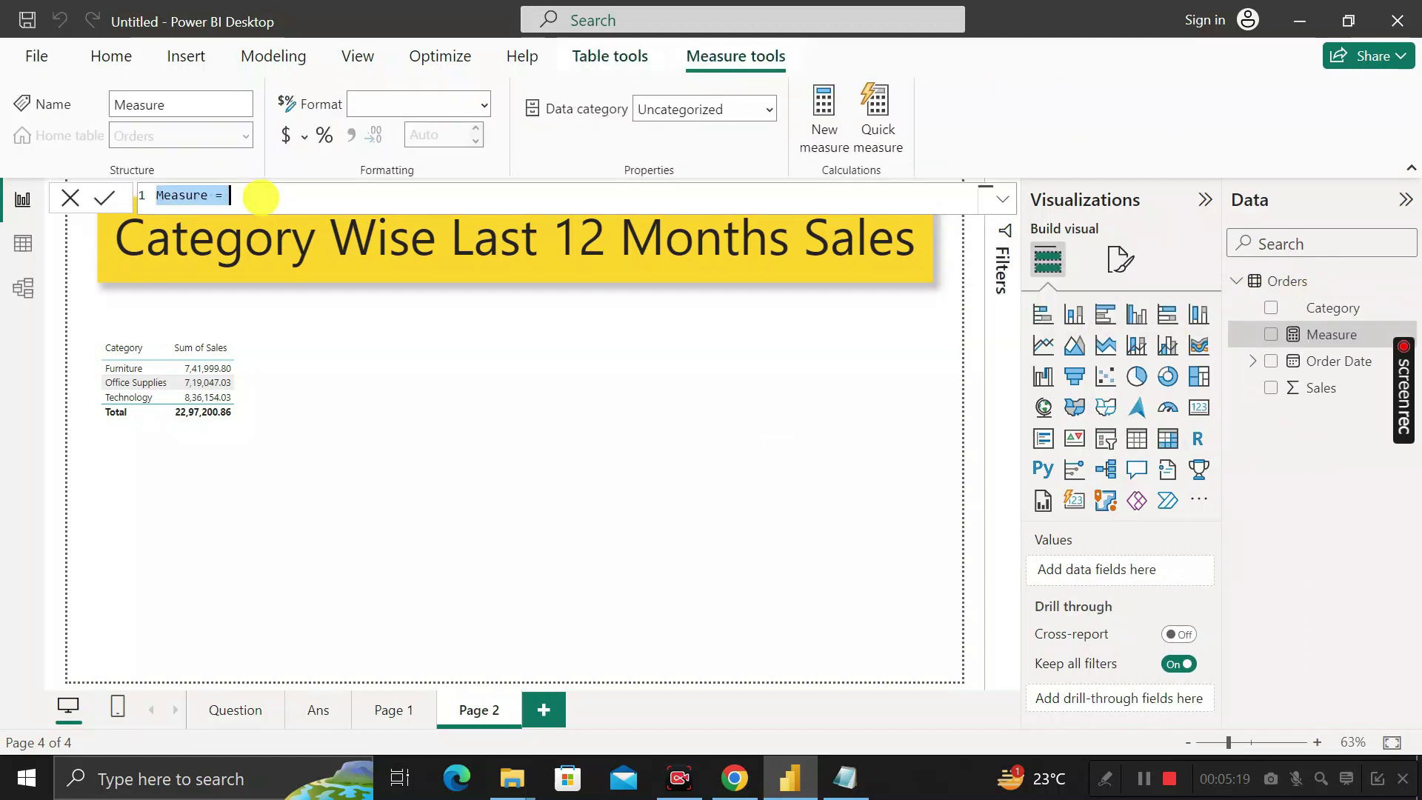
key("BackSpace")
- Name the measure Last 12 Months Sales and start a CALCULATE function
type("Last")
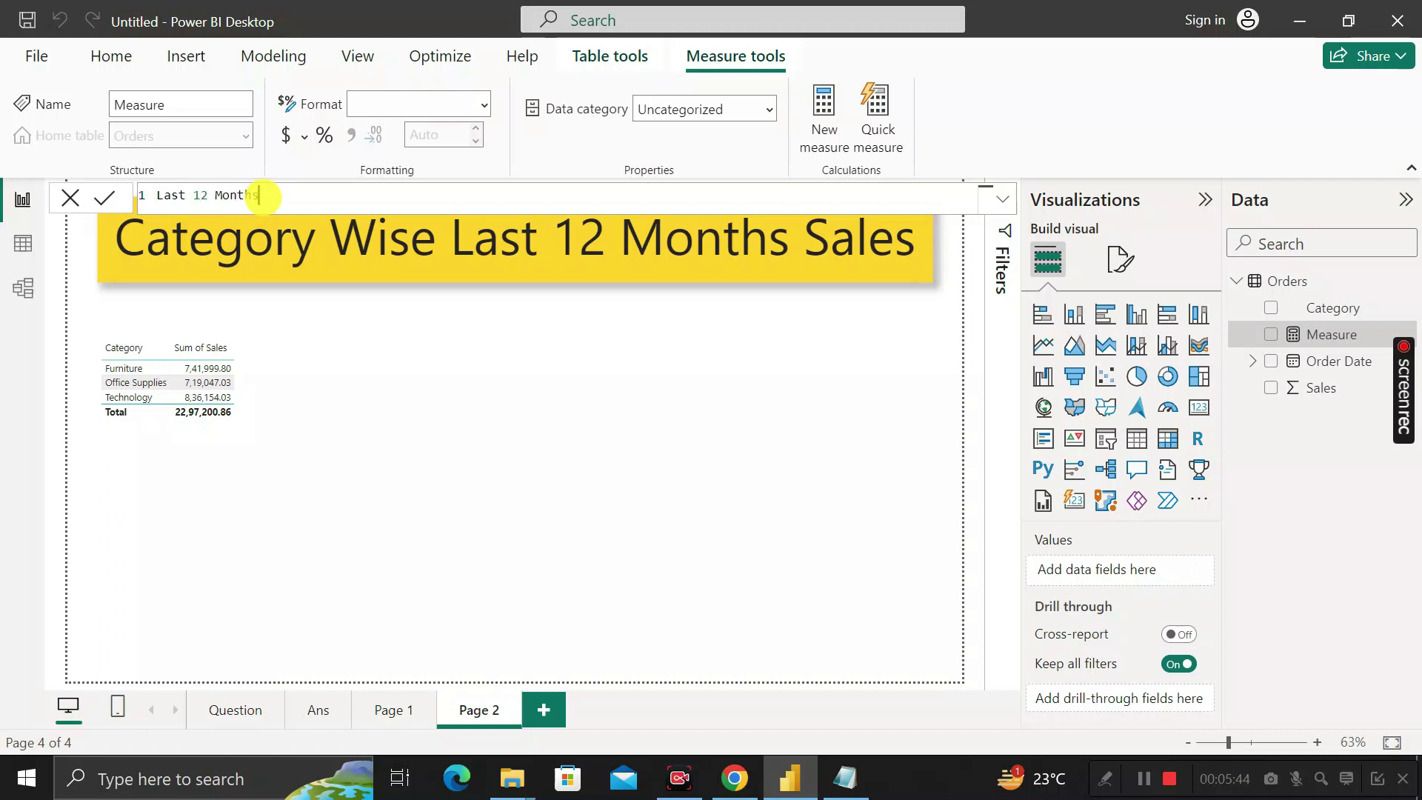
type("12 Months Sales =")
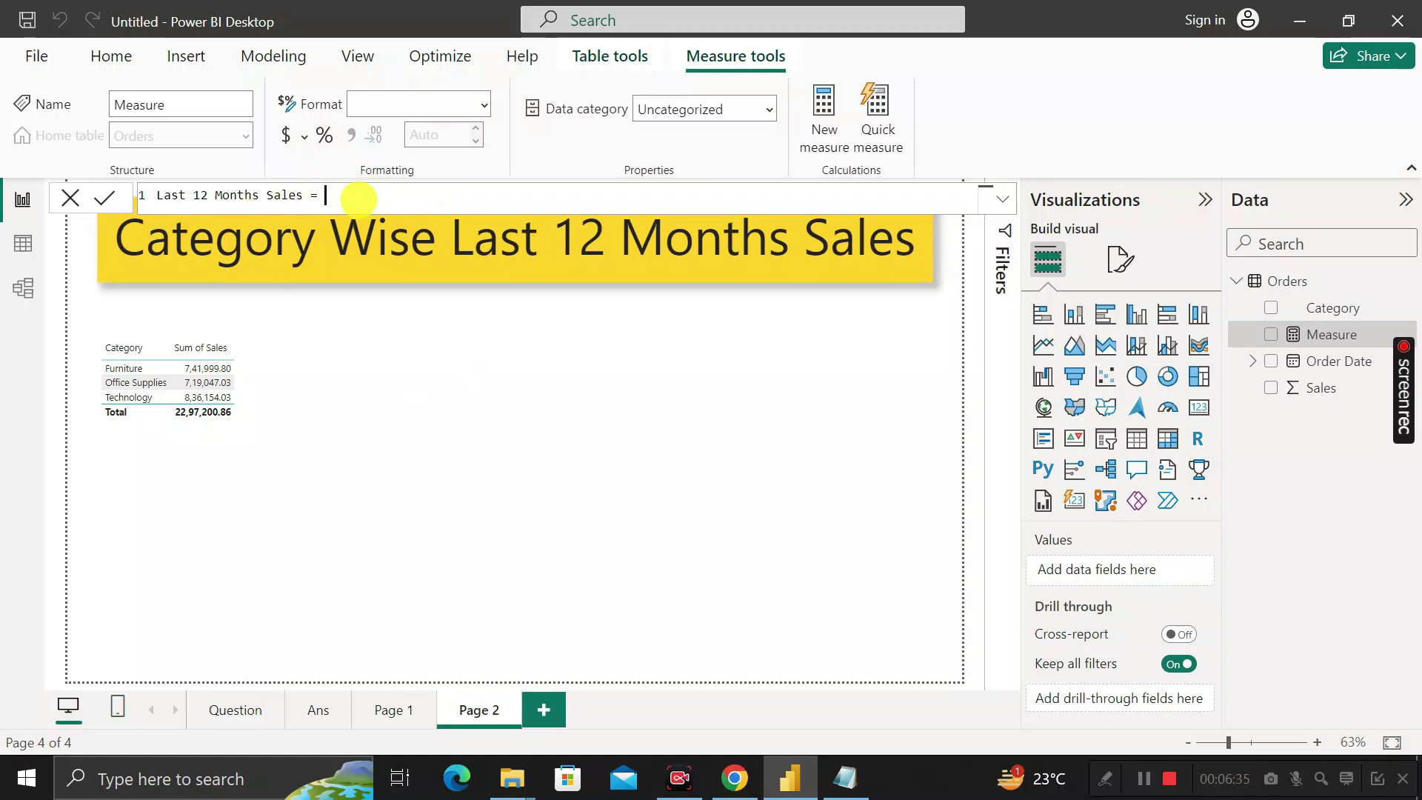
type("CA")
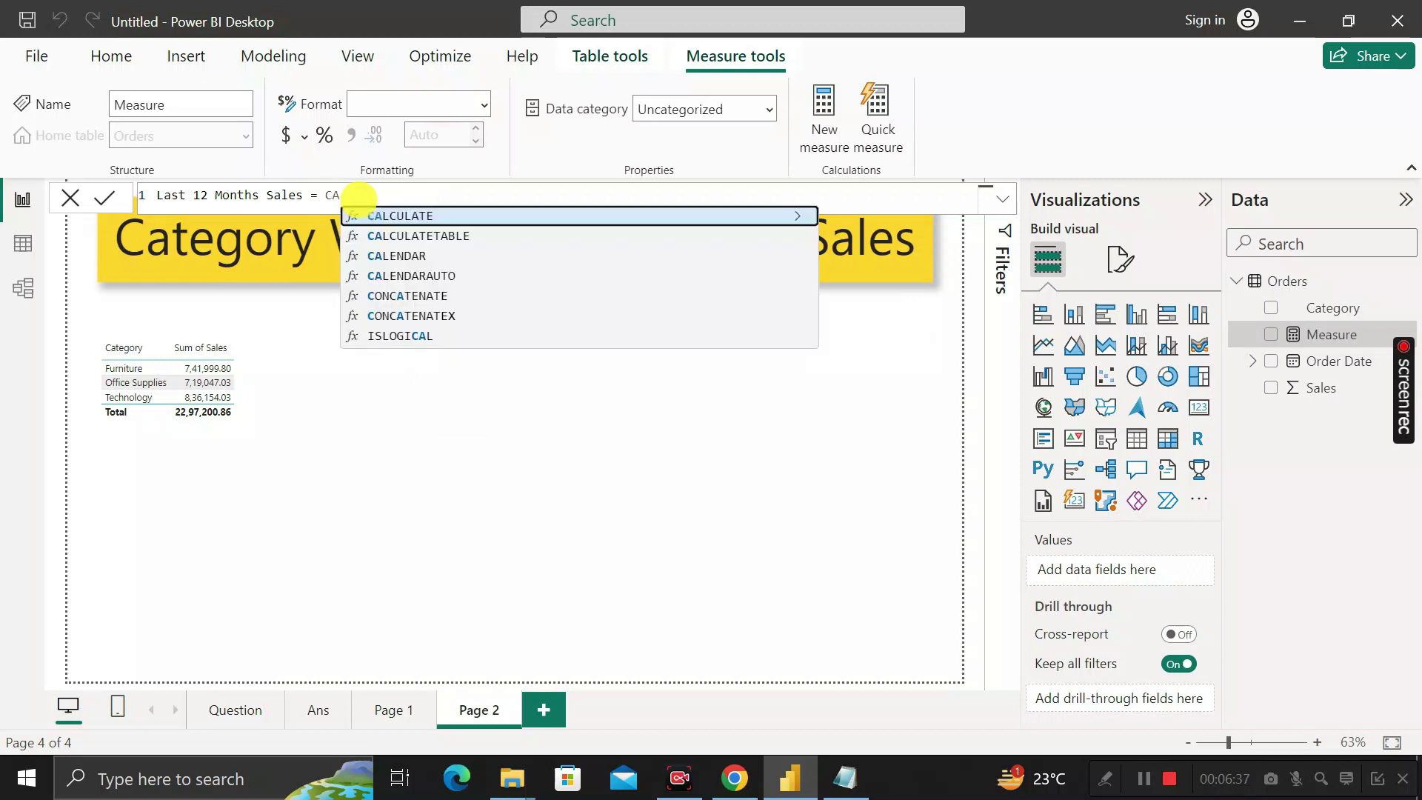
key("Tab")
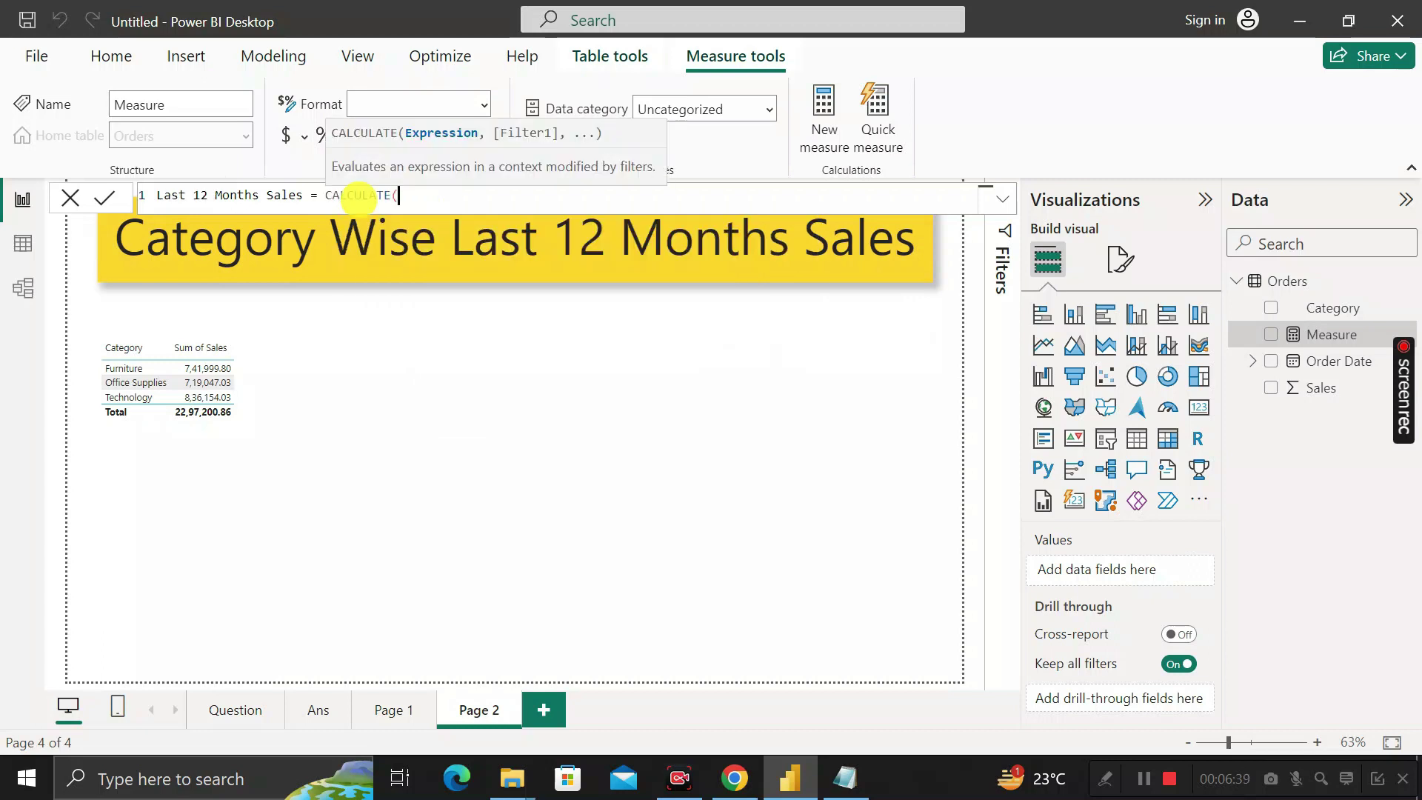
- Add SUM(Orders[Sales]) as the expression and begin a DATESINPERIOD filter
type("SUM")
key("Tab")
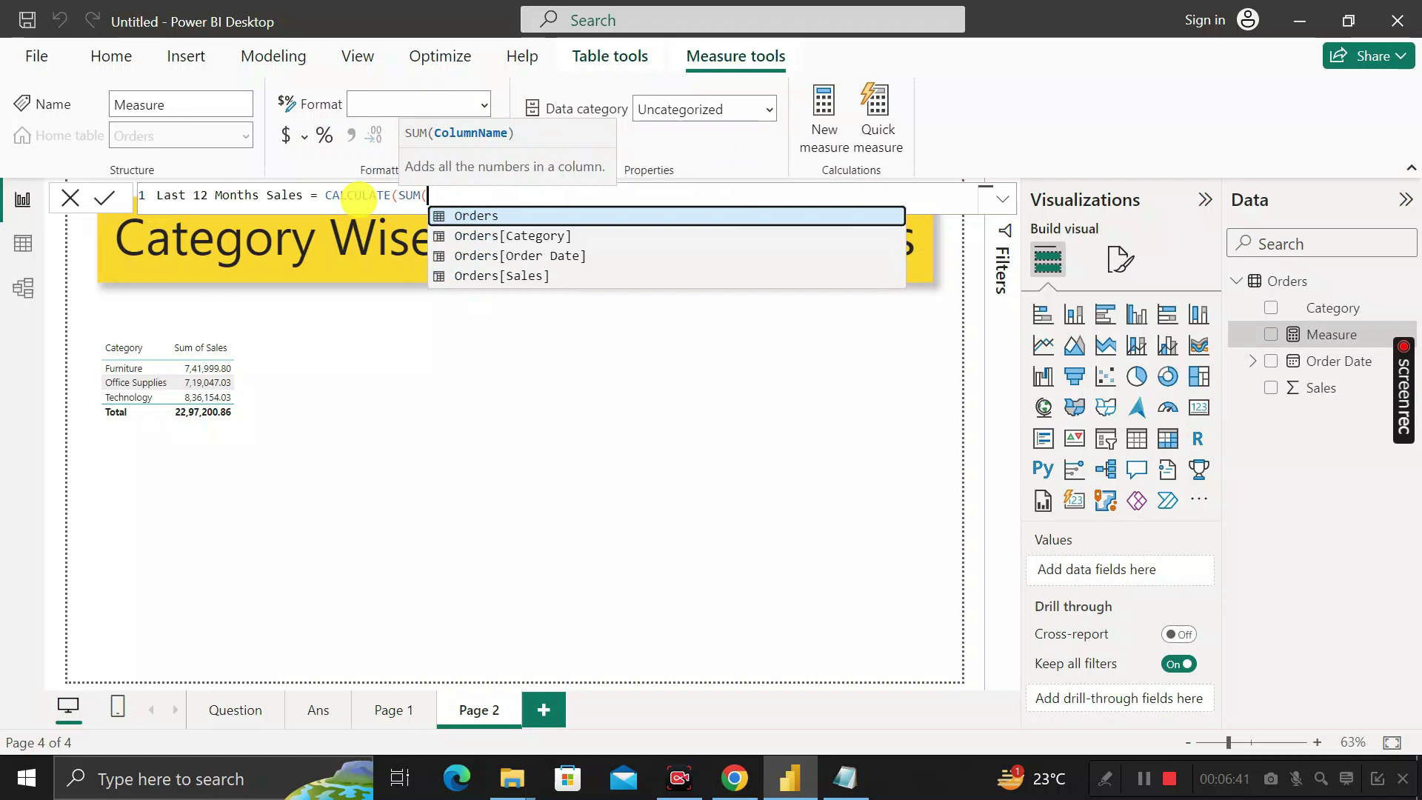
key("Down")
key("Down")
key("Down")
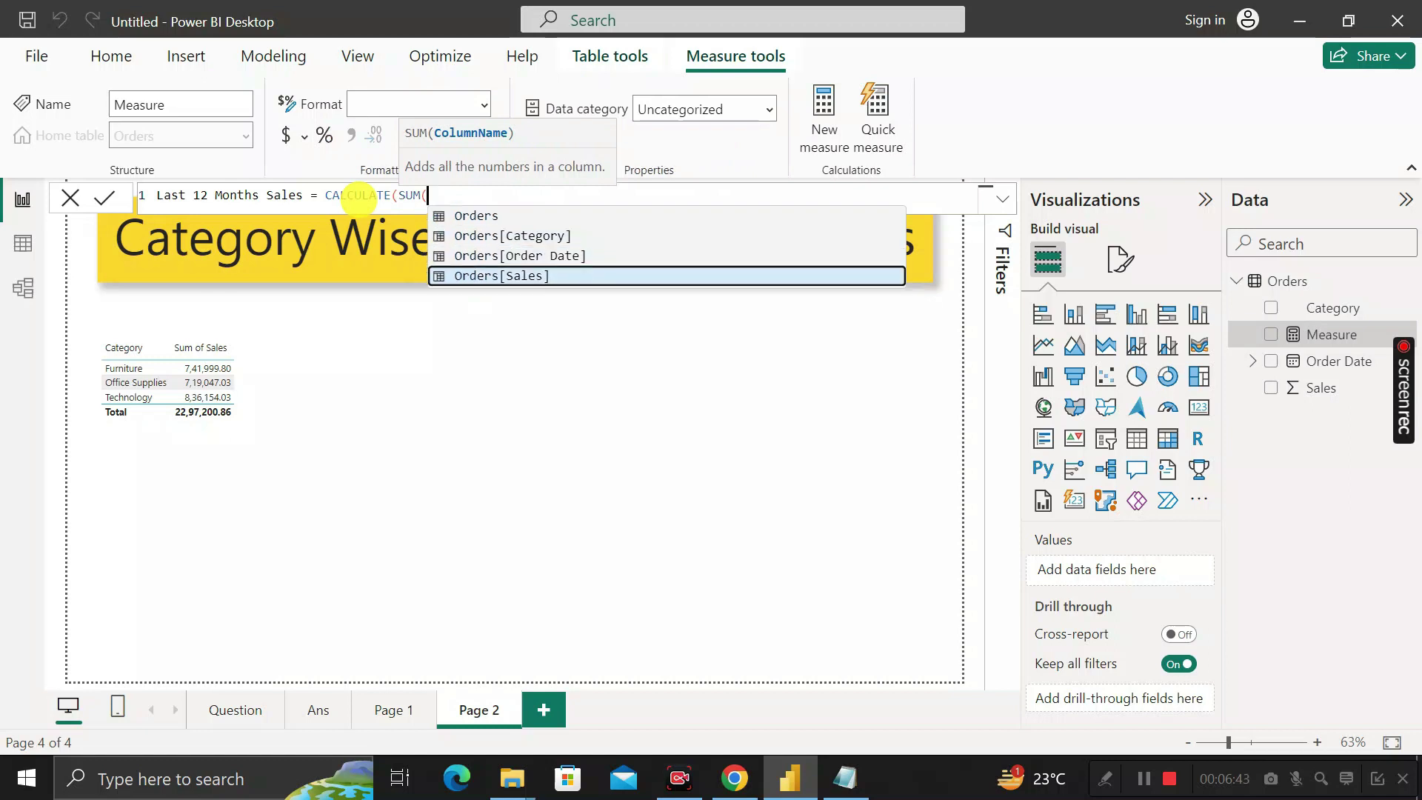
key("Tab")
type(")")
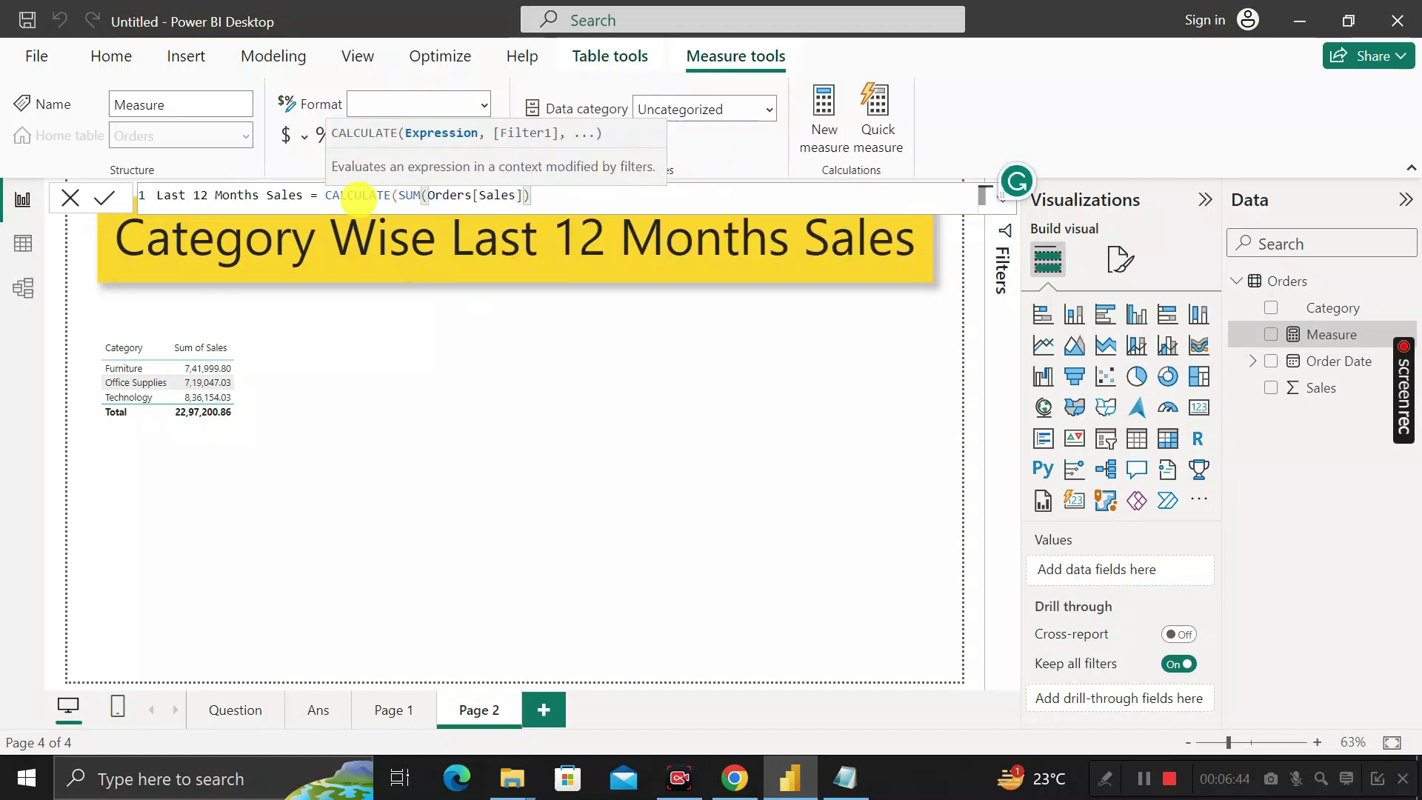
type(",")
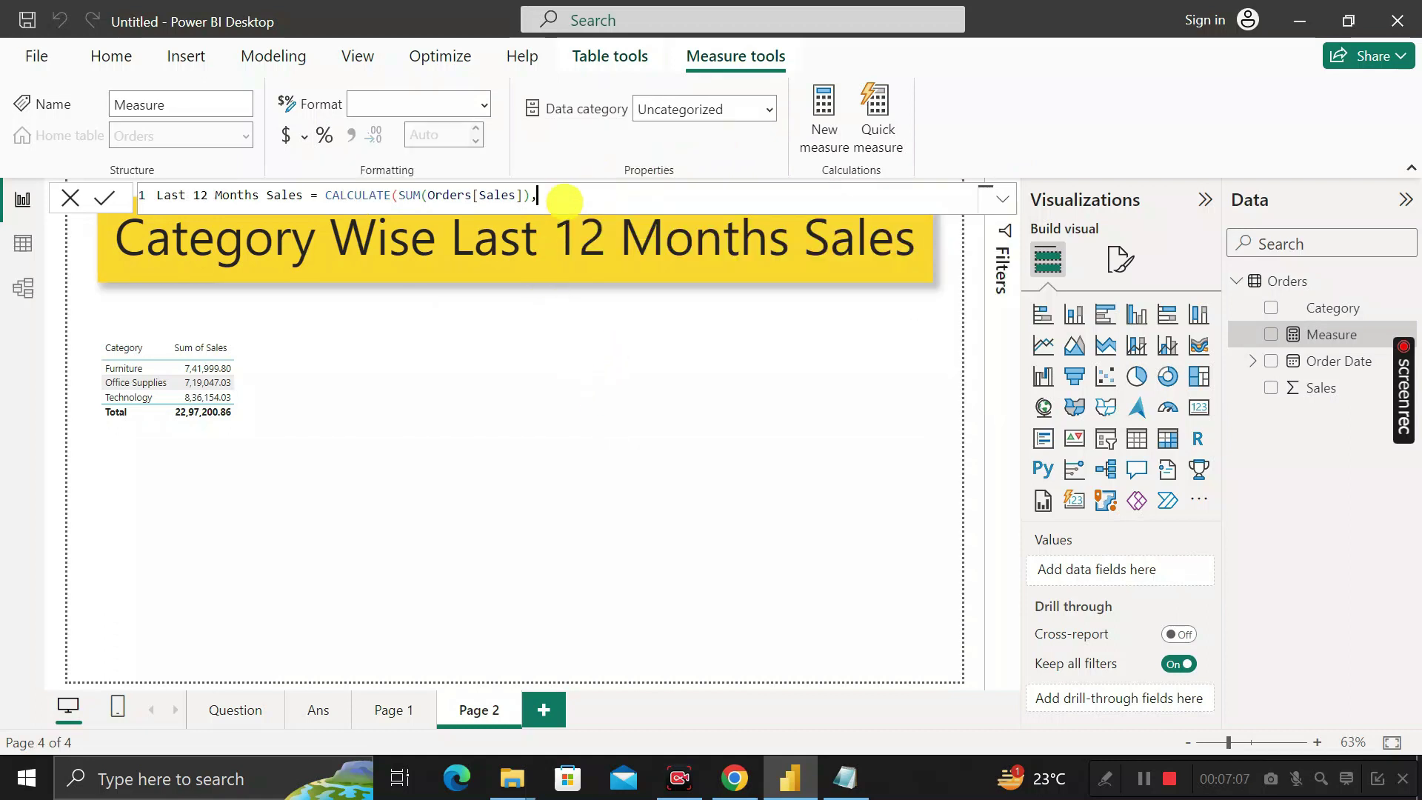
type("DATESIN")
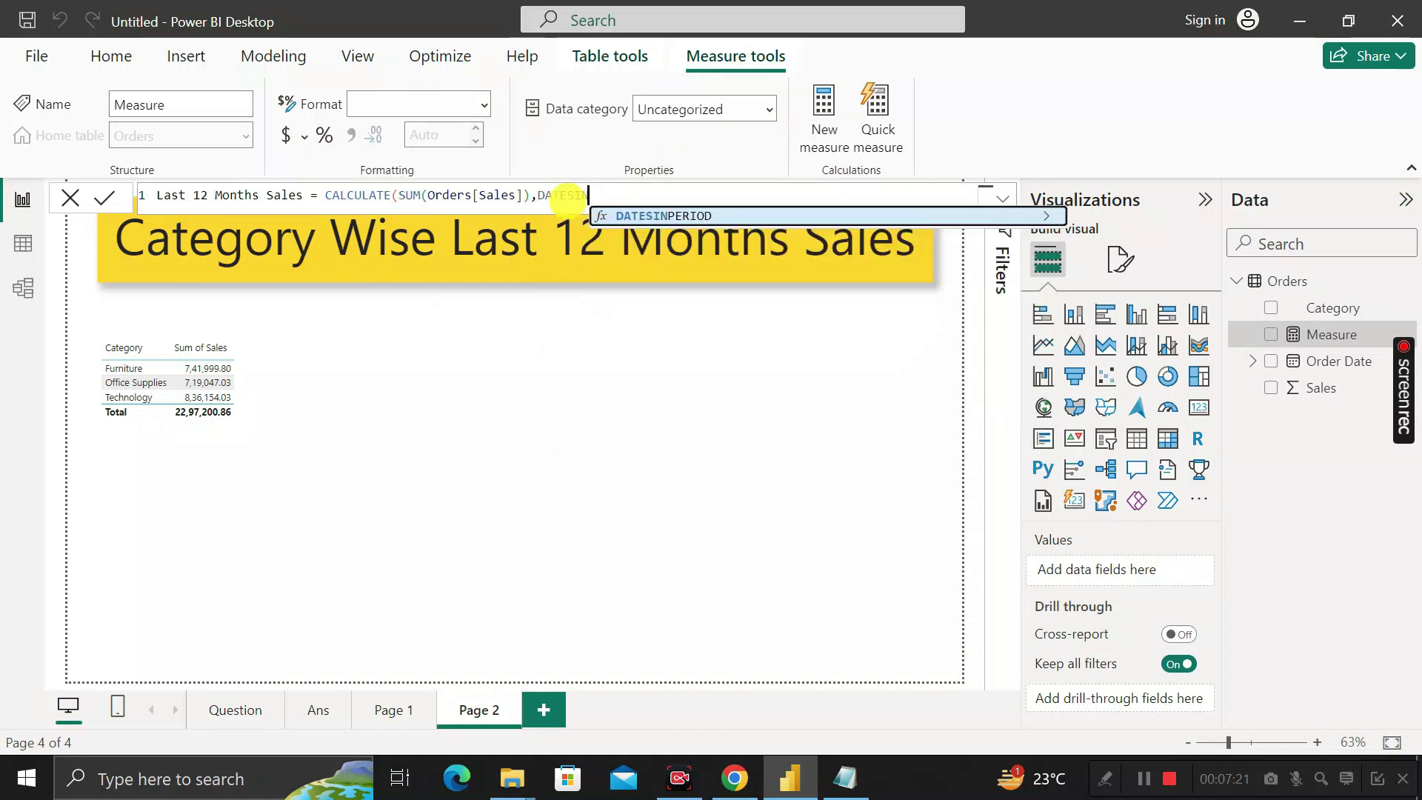
key("Tab")
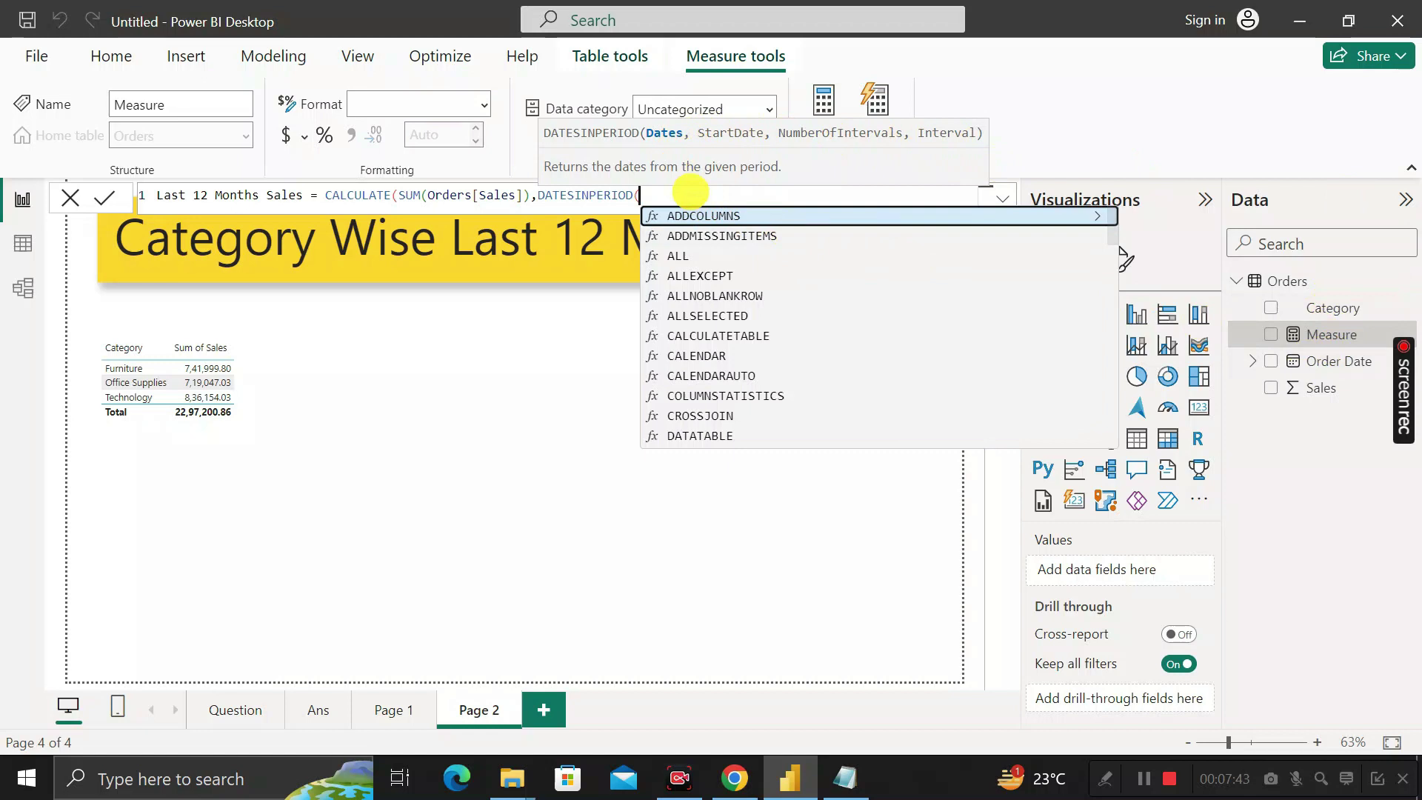
- Give DATESINPERIOD Orders[Order Date] and MAX(Orders[Order Date]) as its first two arguments
type("ORDE")
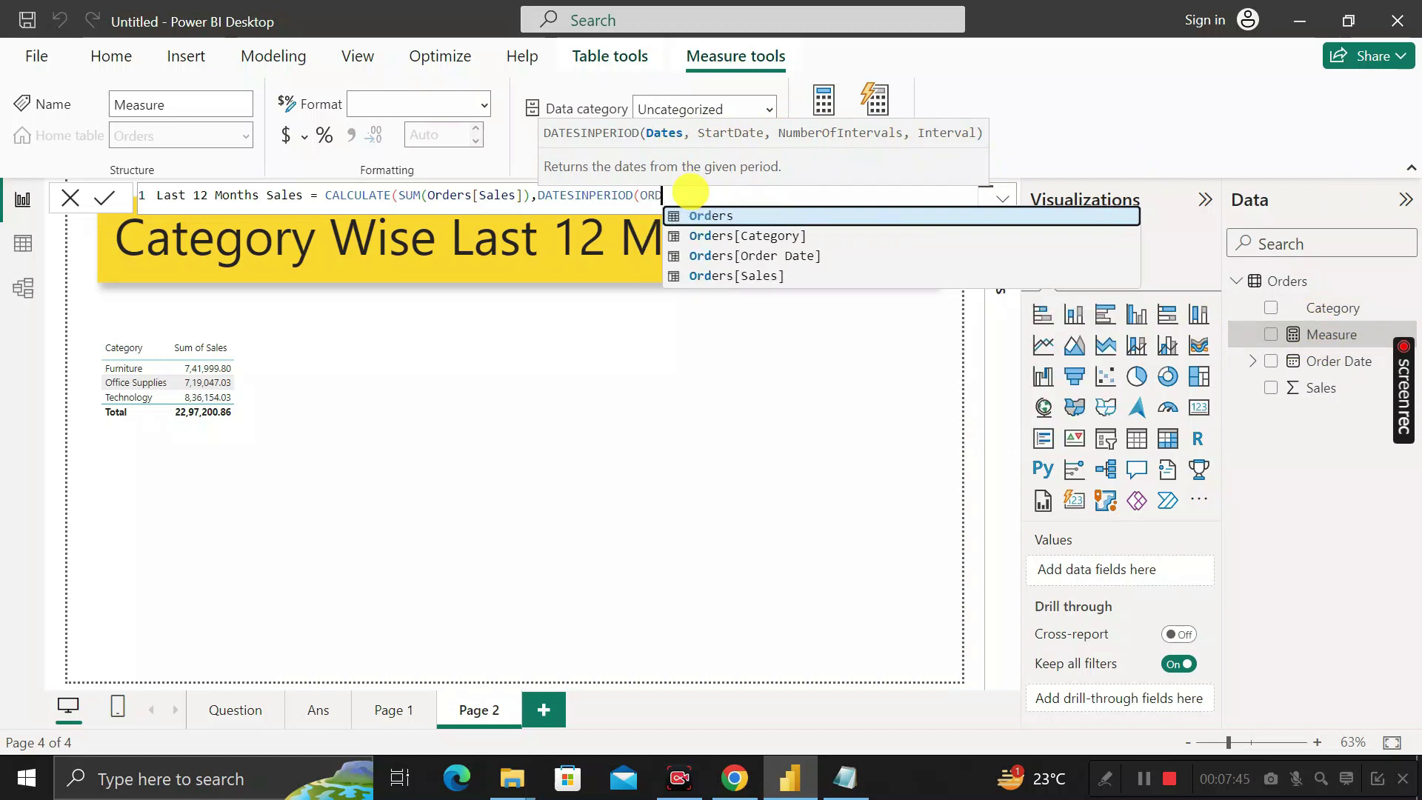
key("Down")
key("Down")
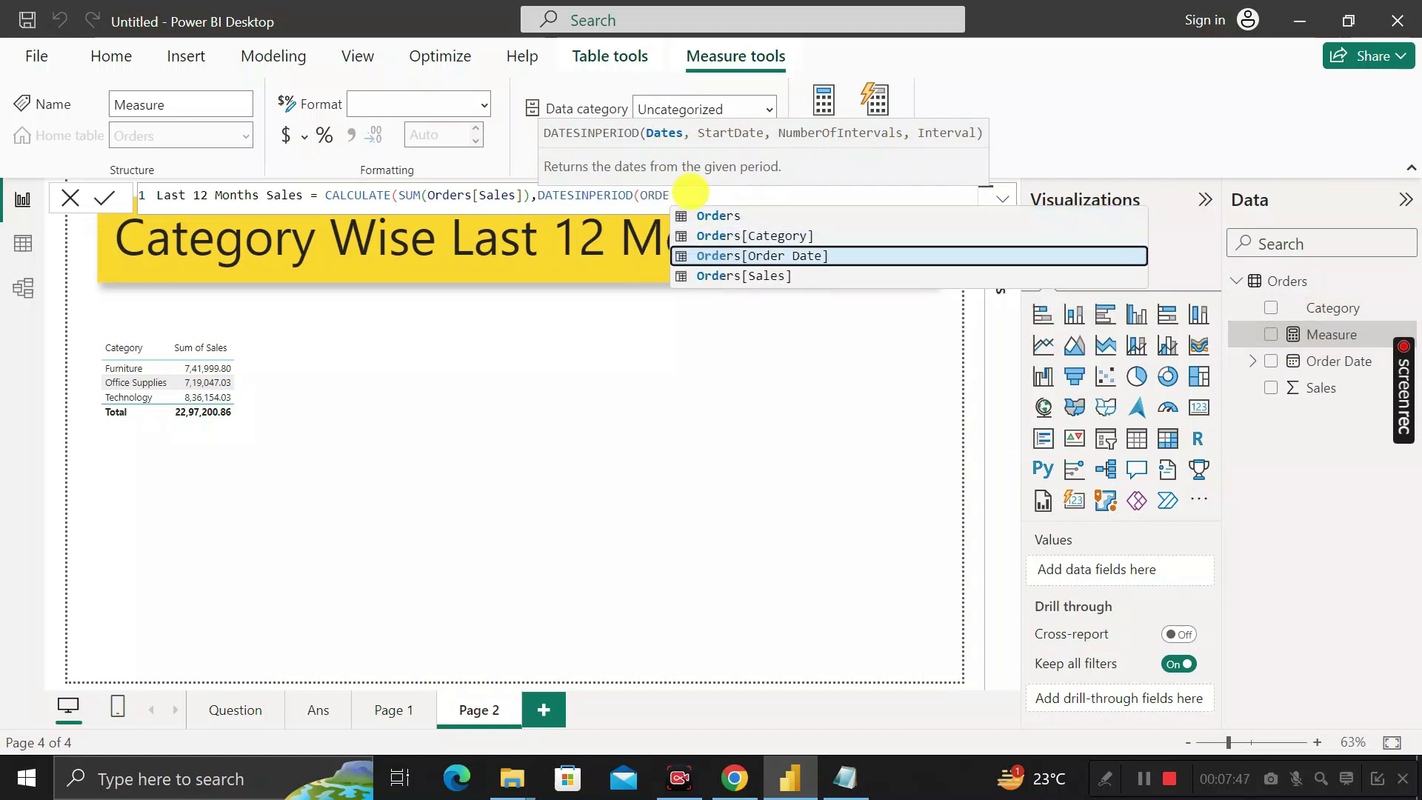
key("Tab")
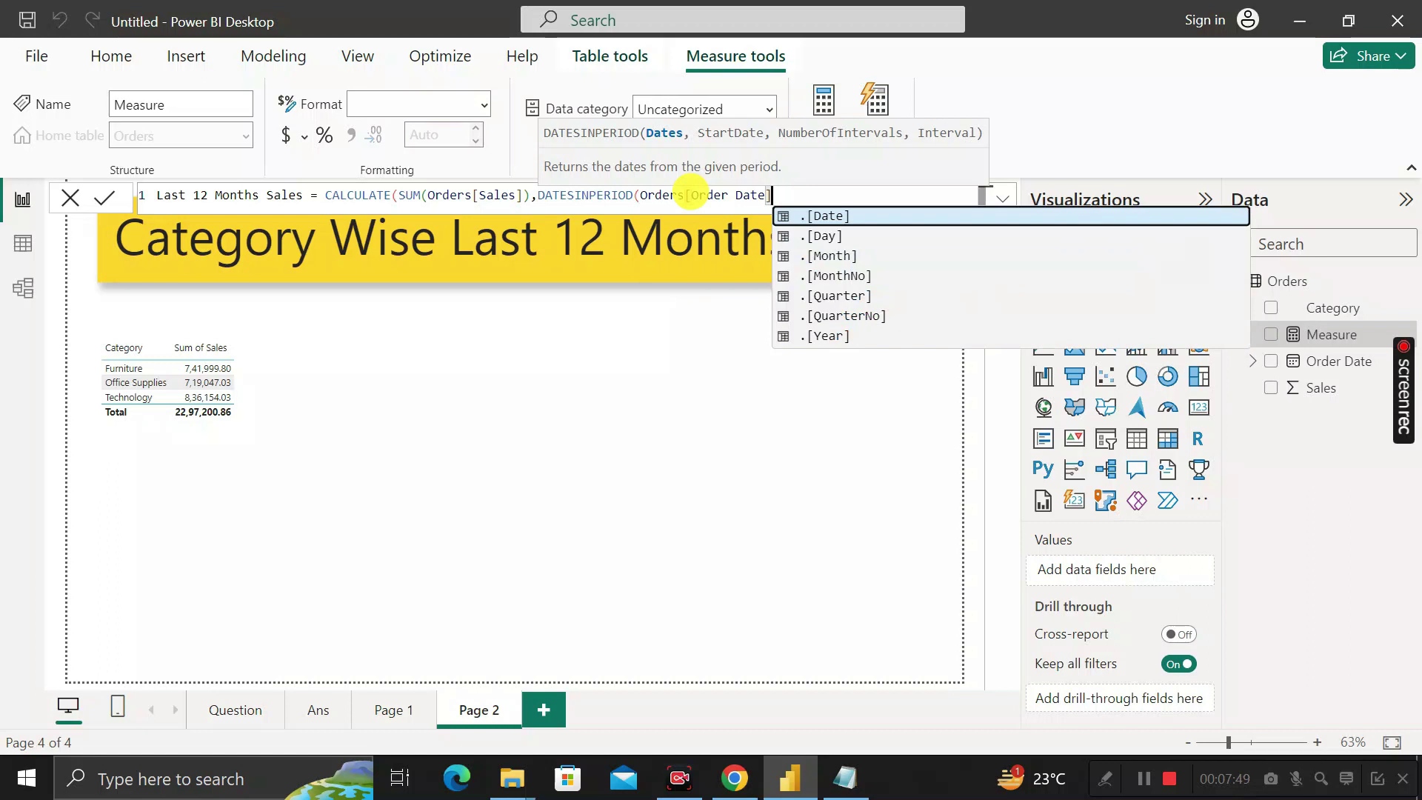
type(",")
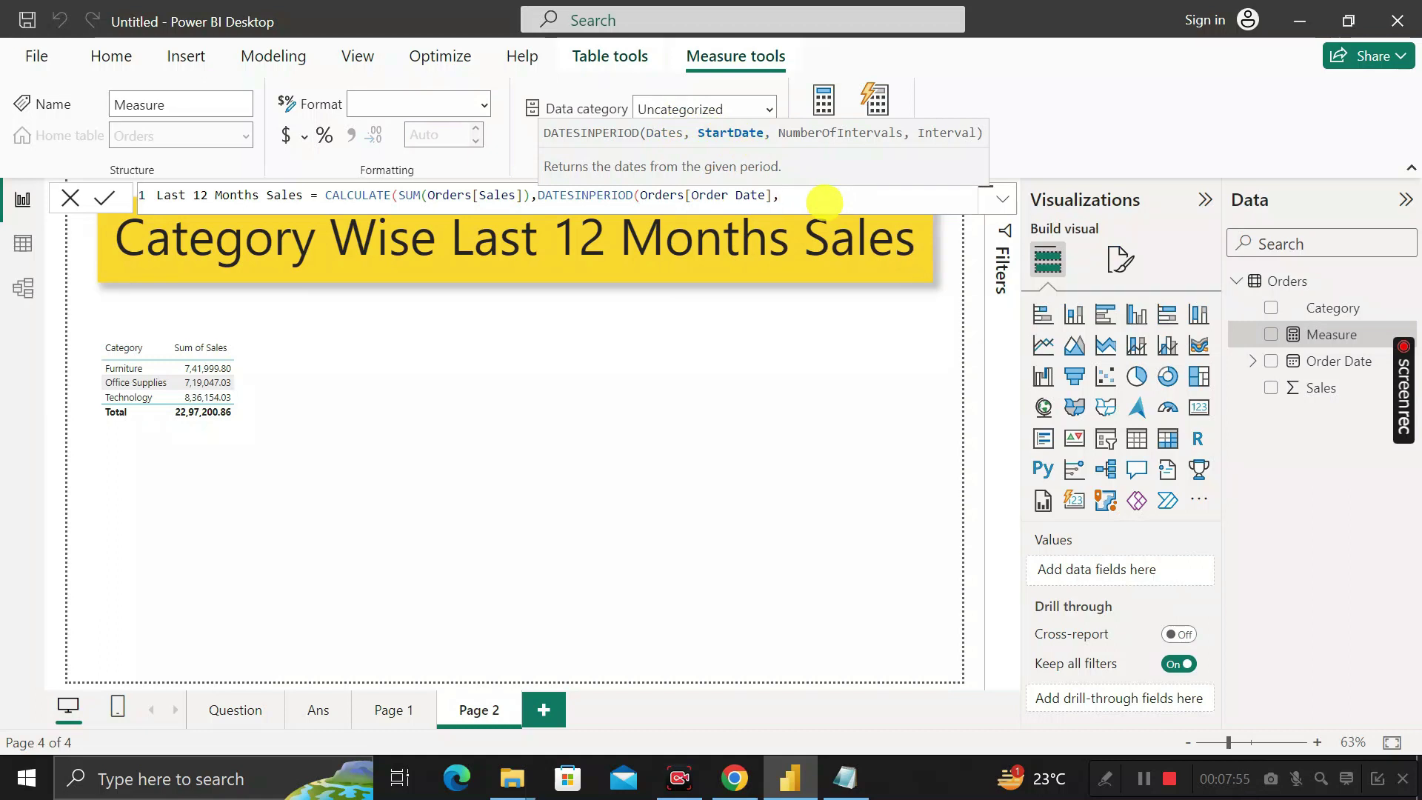
type("MAX(ORD")
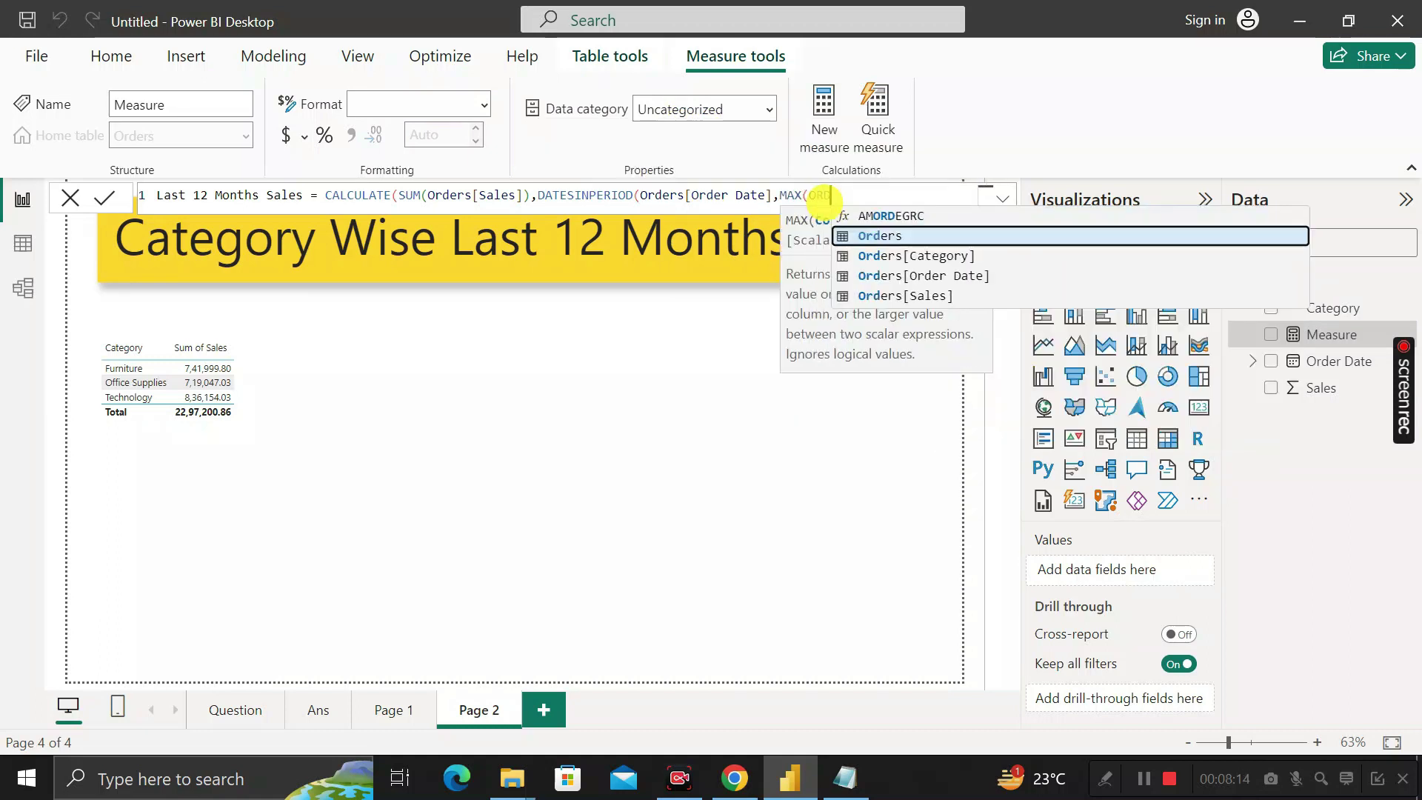
key("Down")
key("Down")
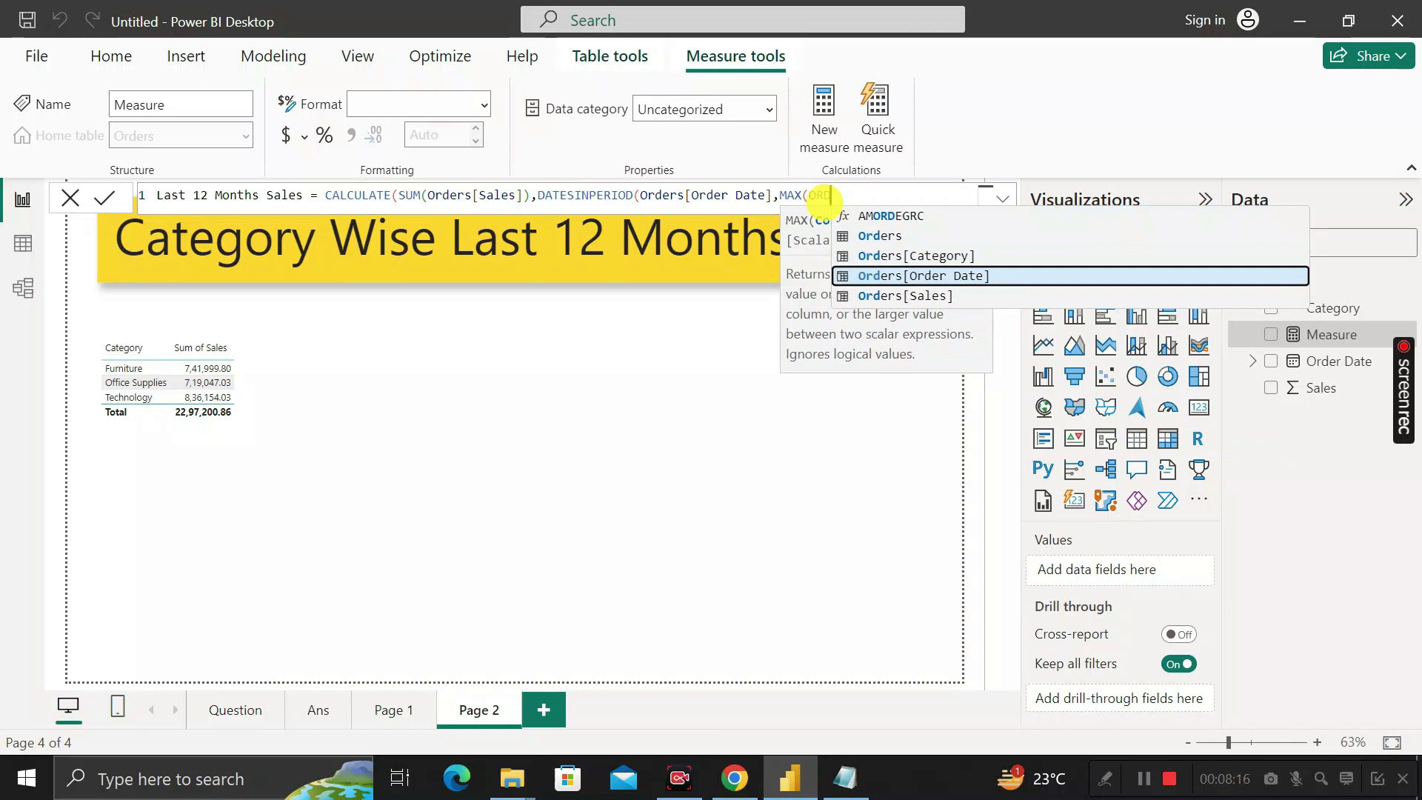
key("Tab")
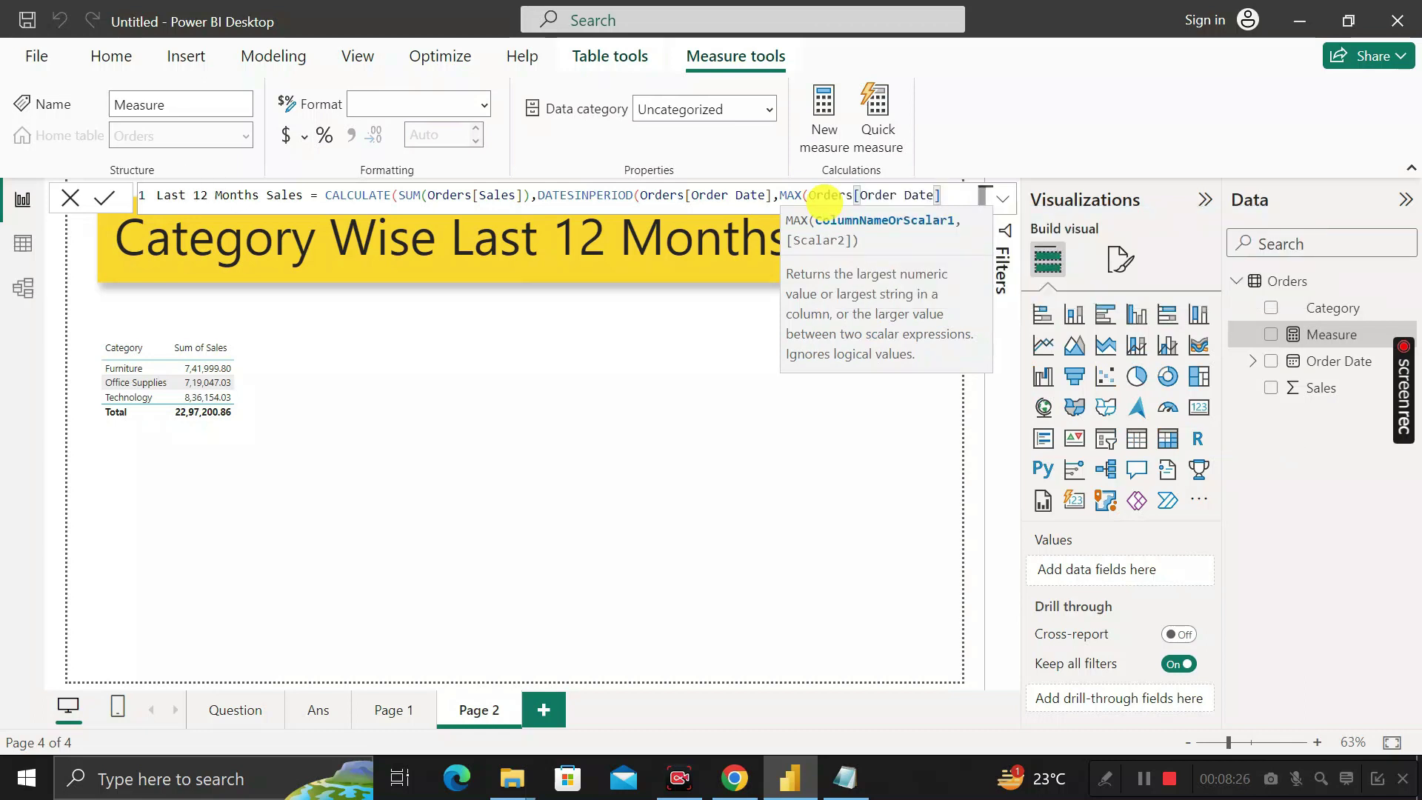
type("),")
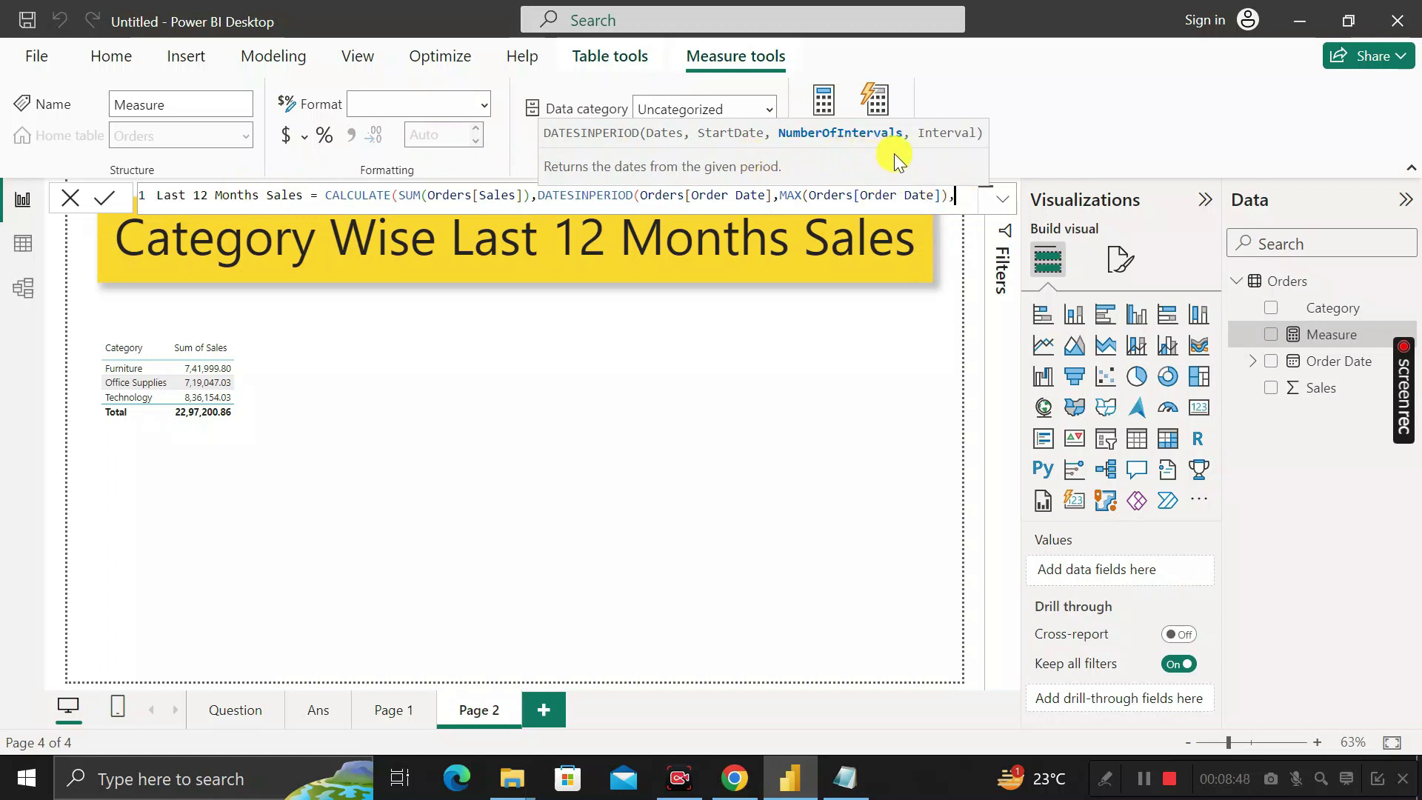
- Finish the formula with -12 and MONTH, close the brackets, and commit the measure
type("-12")
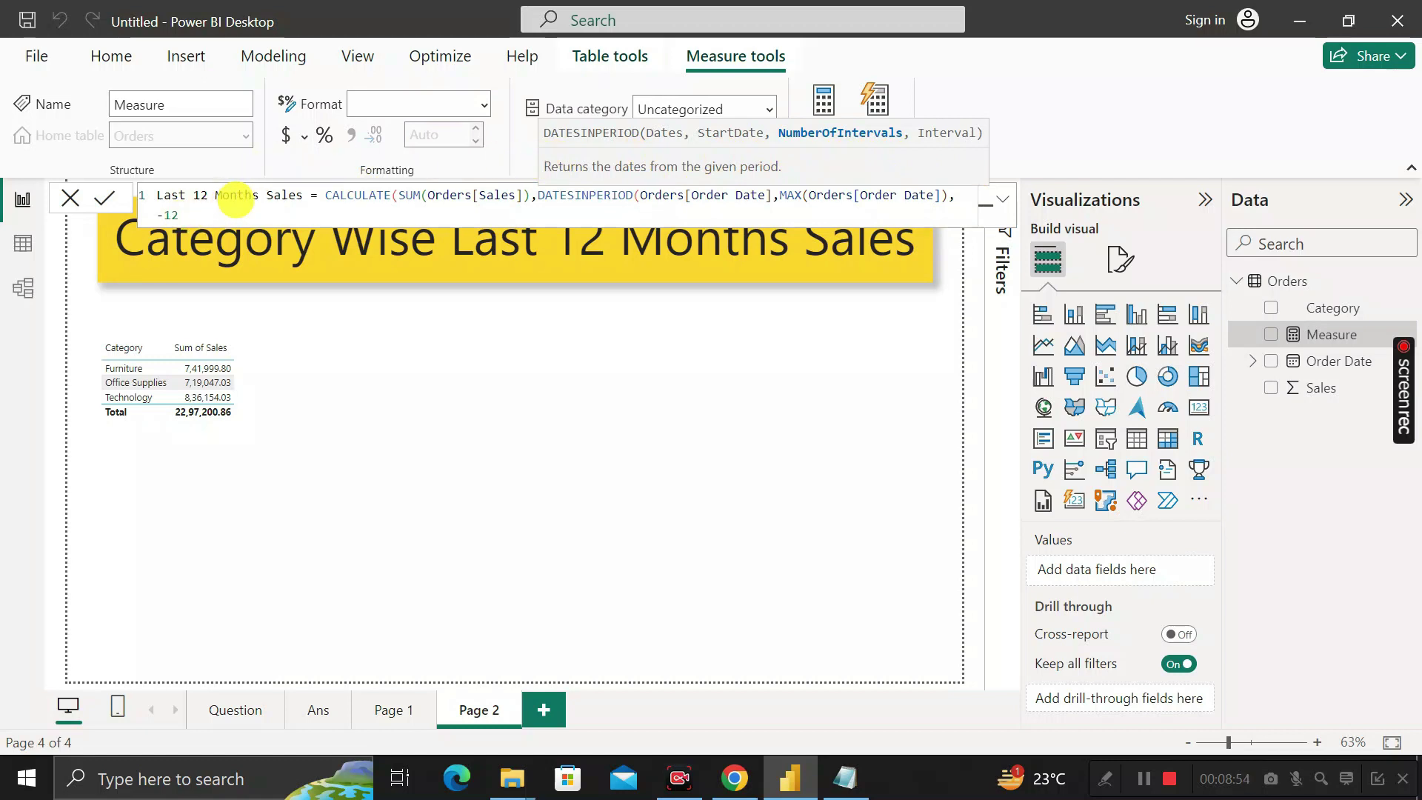
key("BackSpace")
key("BackSpace")
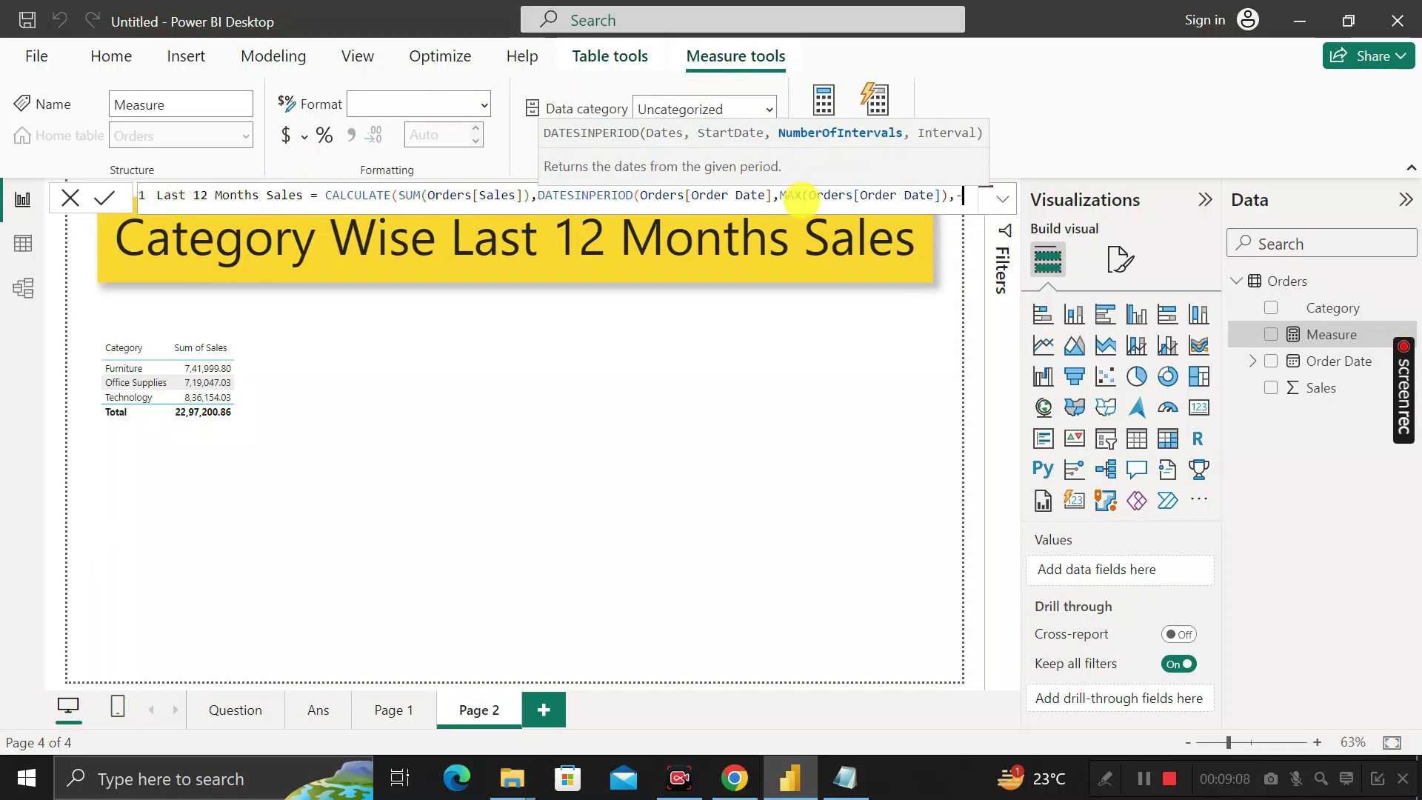
type("2")
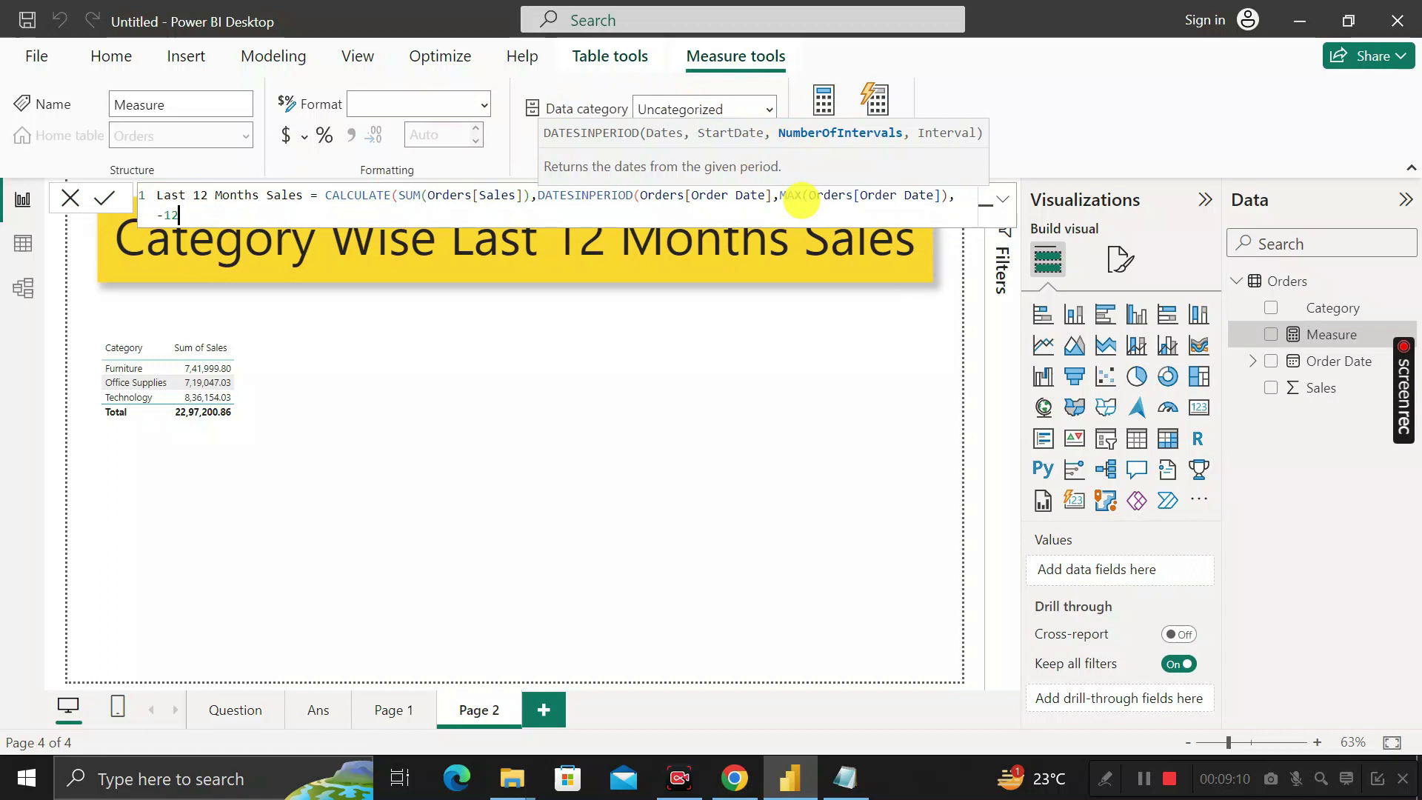
type(",")
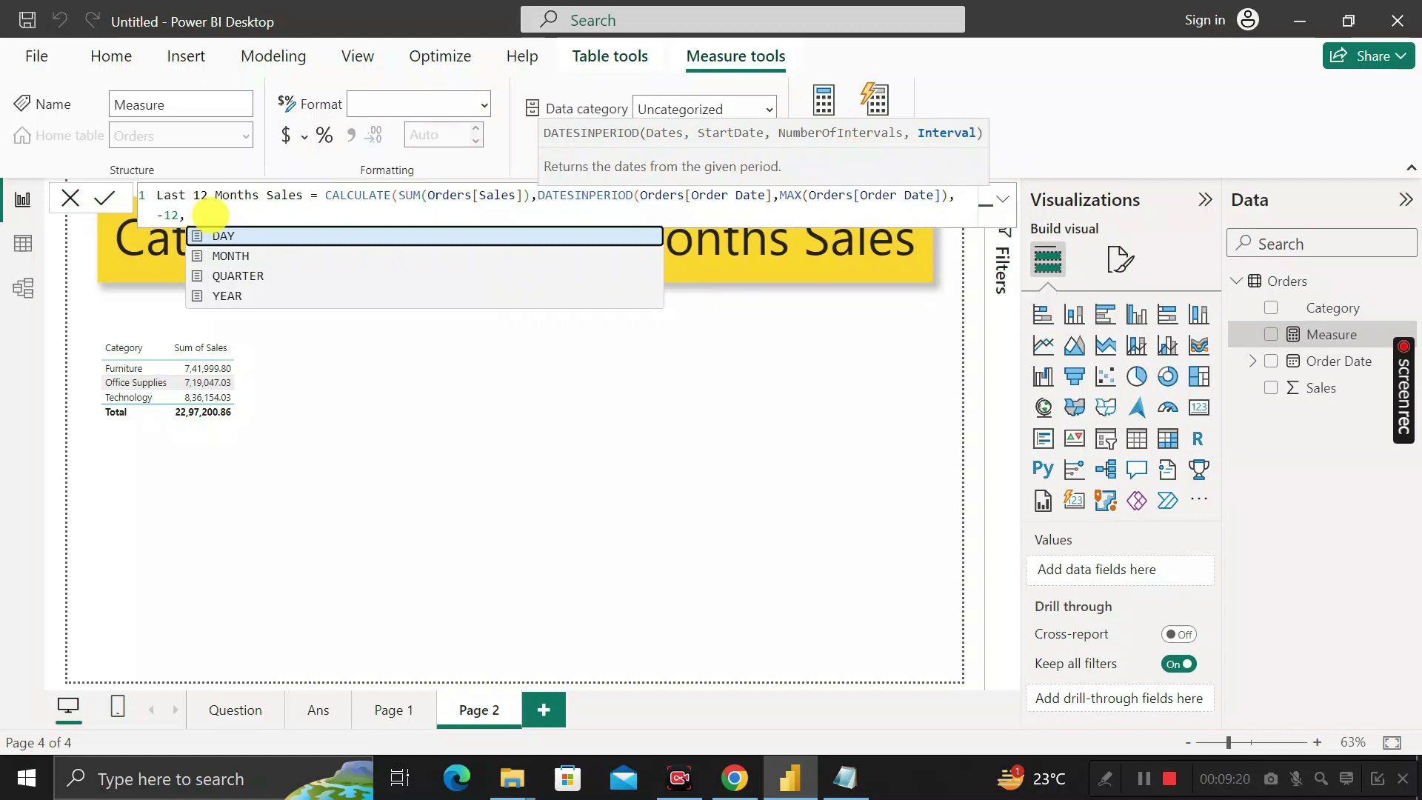
left_click(247, 259)
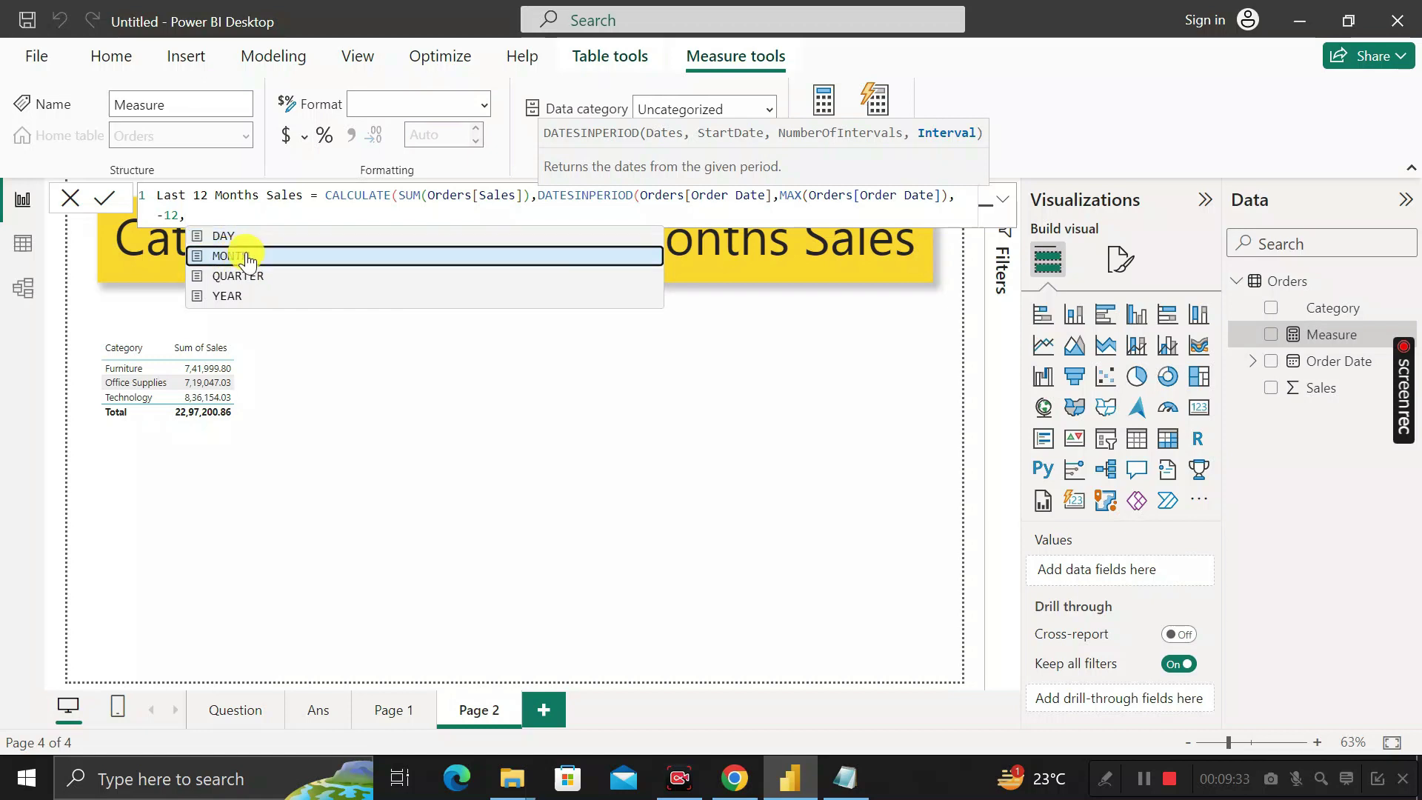
left_click(247, 256)
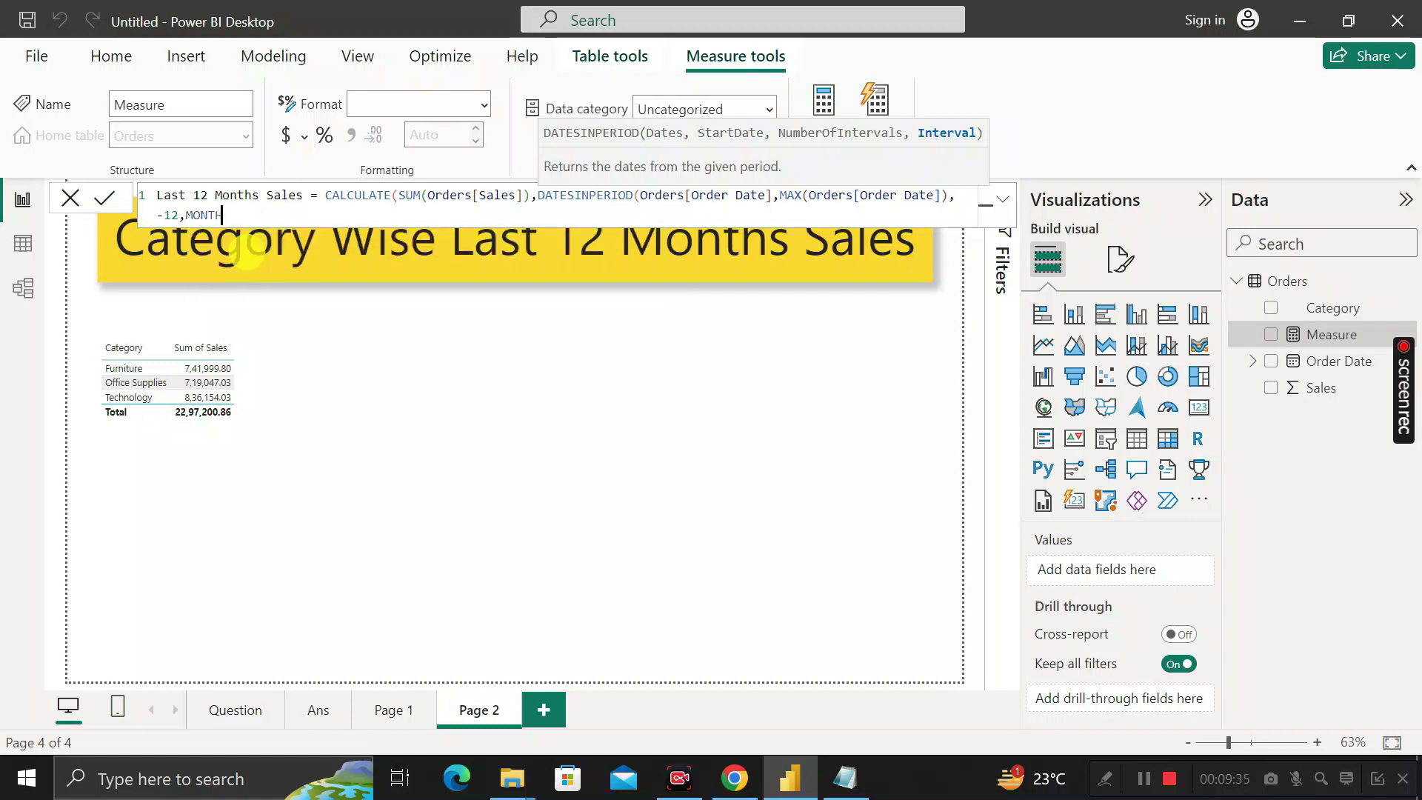
type(")")
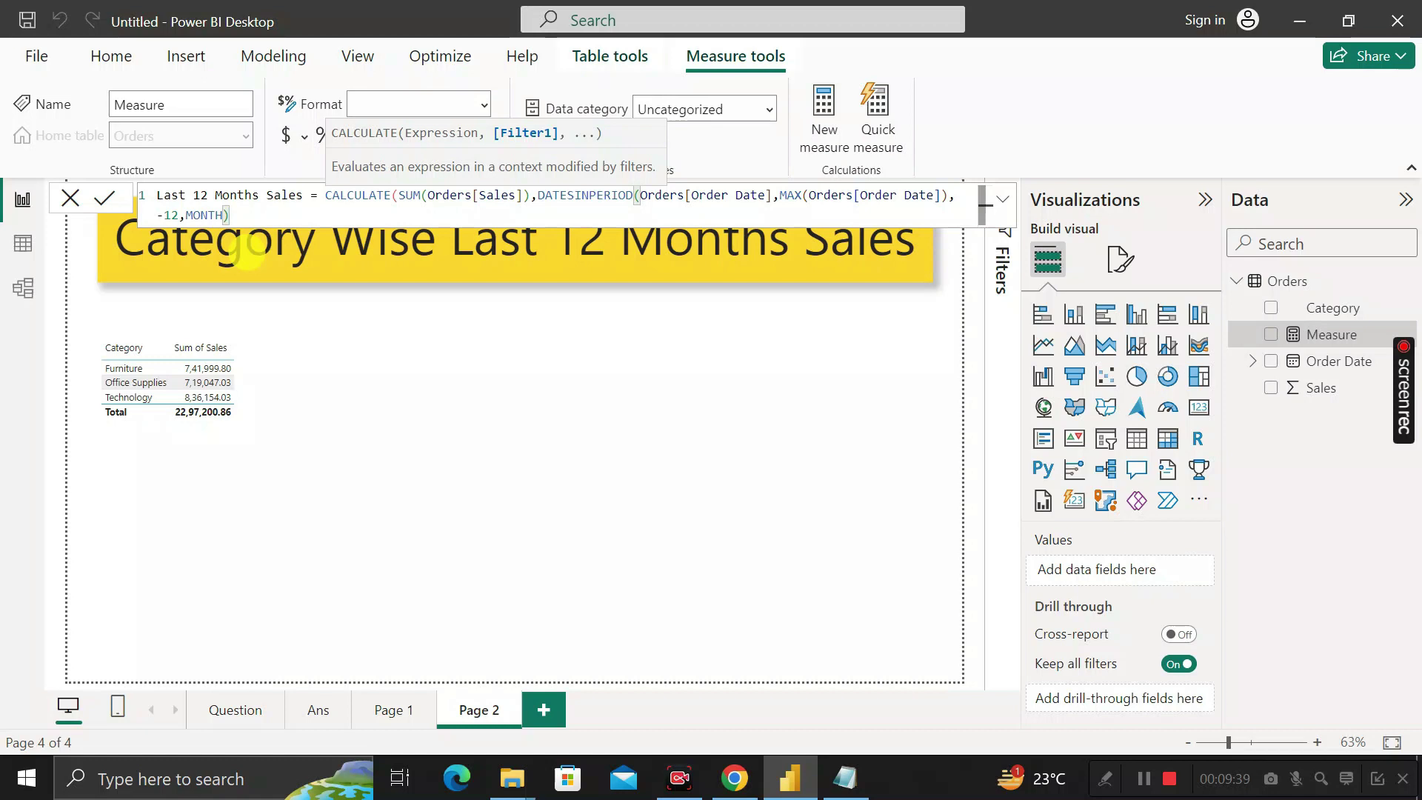
type(")")
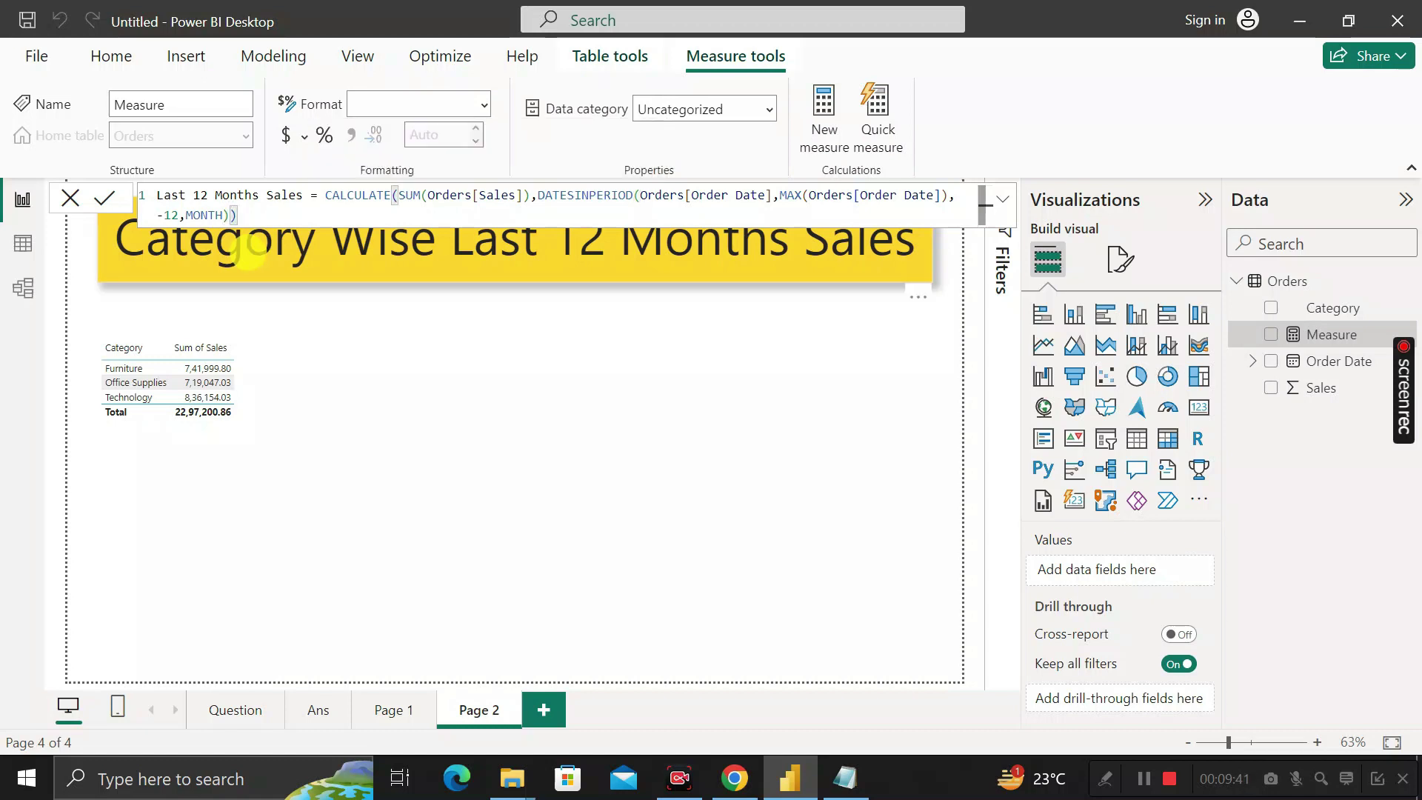
key("Return")
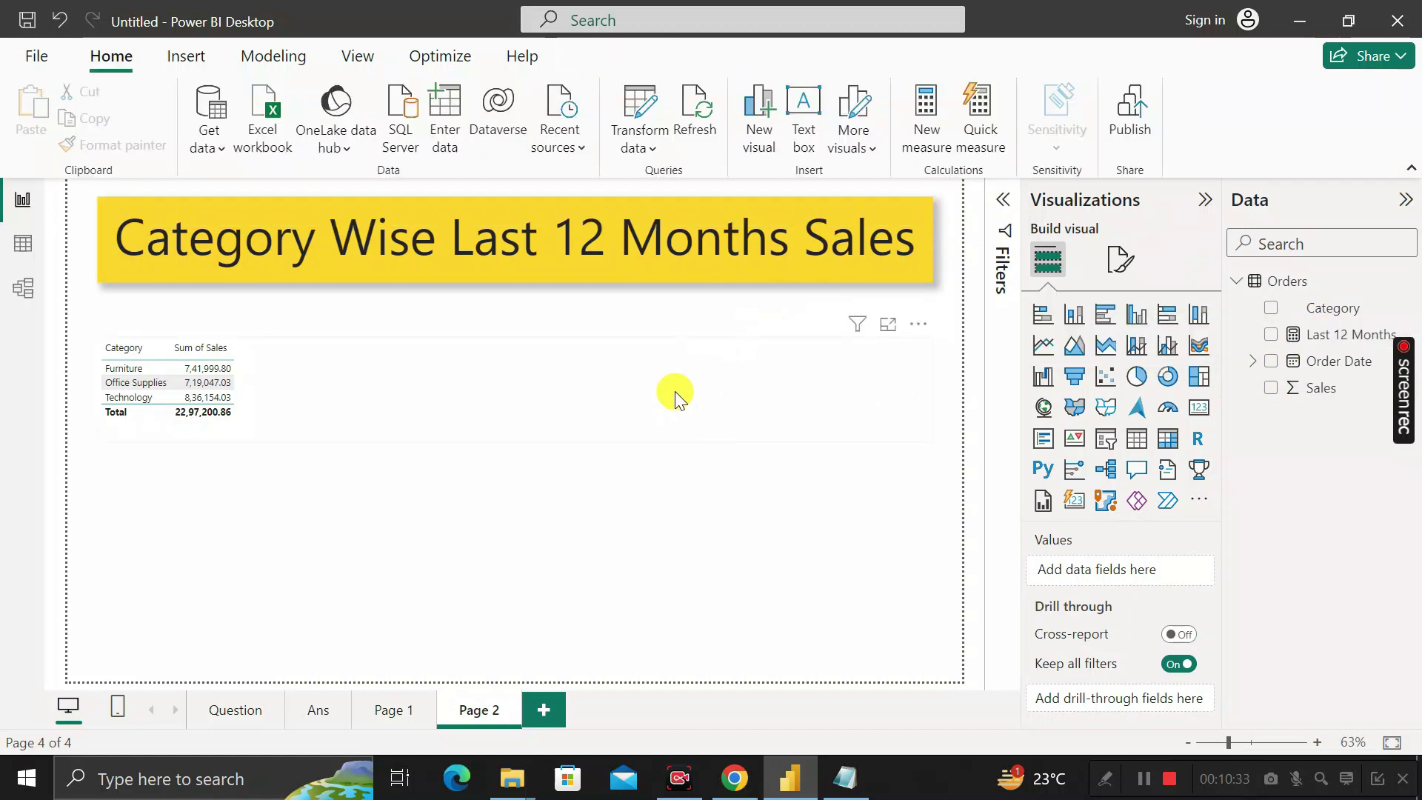
- Add Last 12 Months Sales as a column to the Category sales table
left_click(674, 391)
left_click_drag(1348, 343, 657, 398)
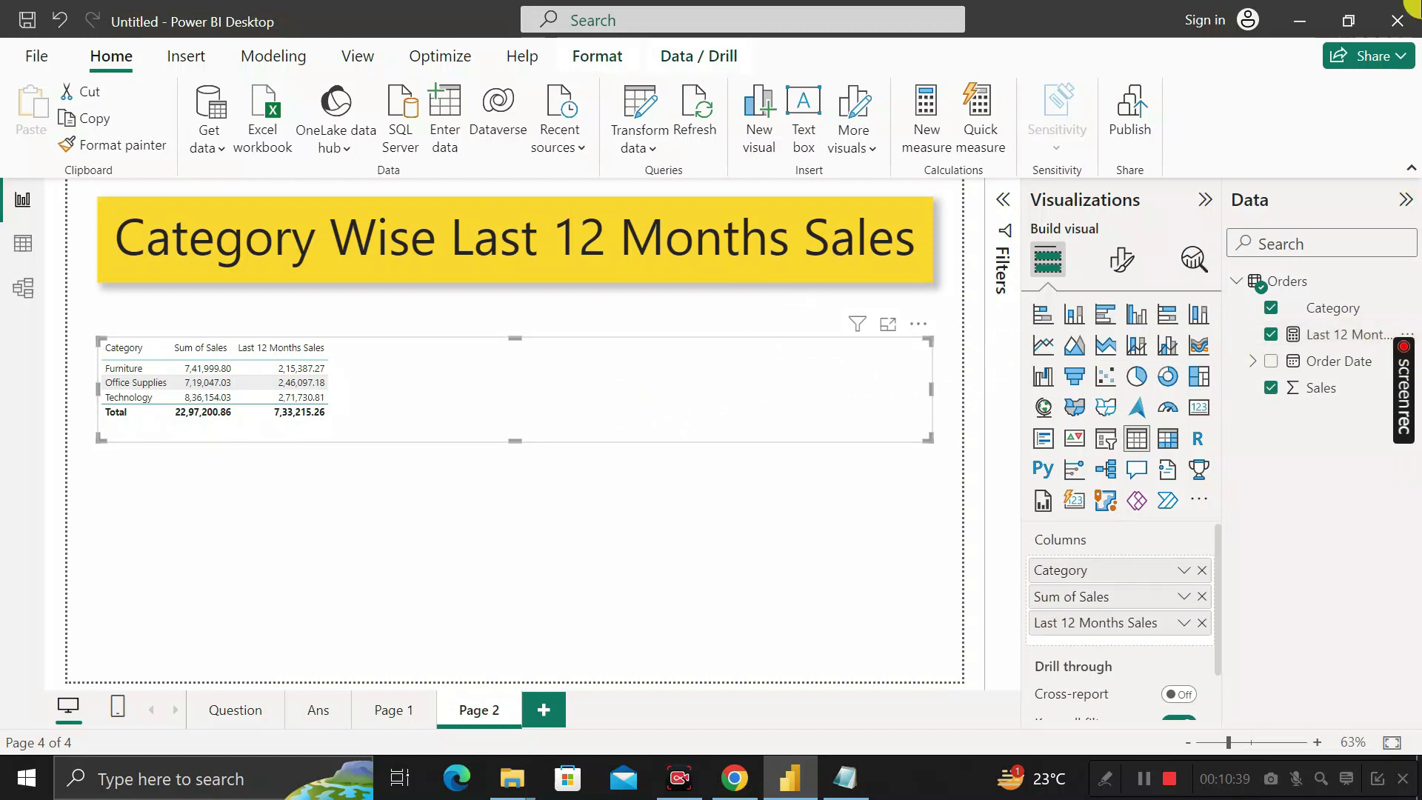